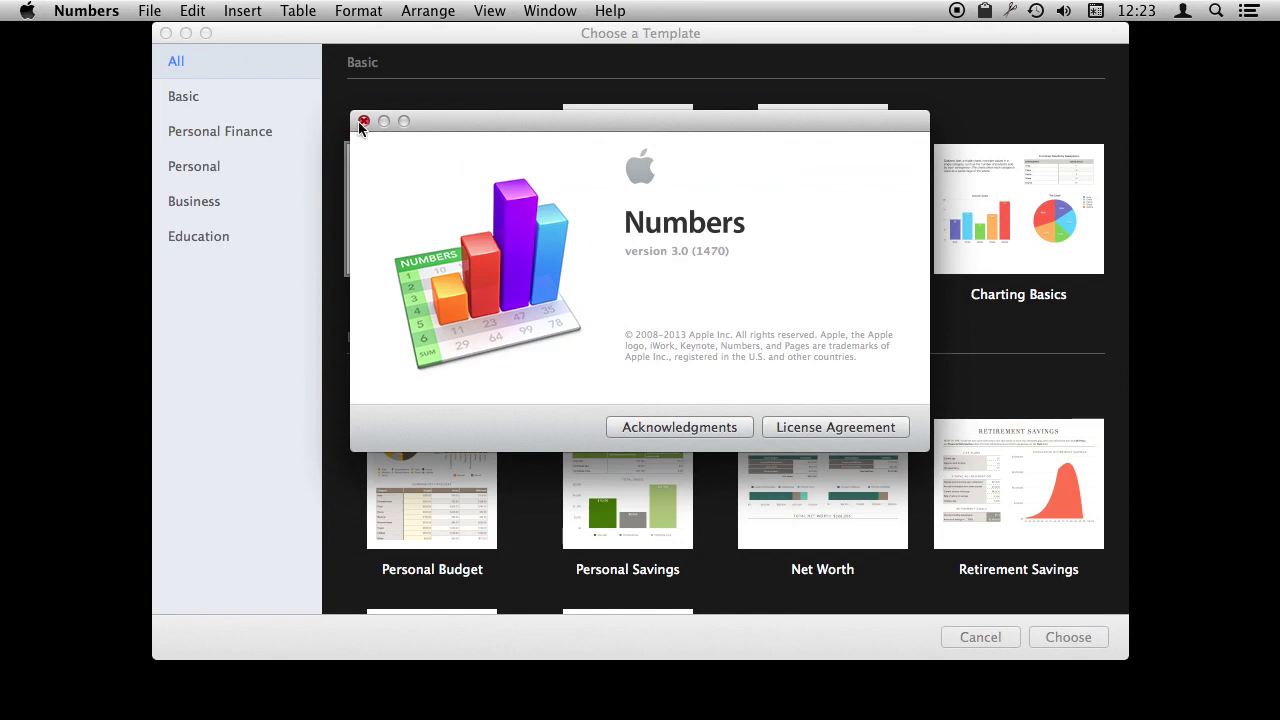
Close the About Numbers window and open a new spreadsheet from the Blank template.
left_click(363, 121)
left_click(388, 178)
double_click(388, 178)
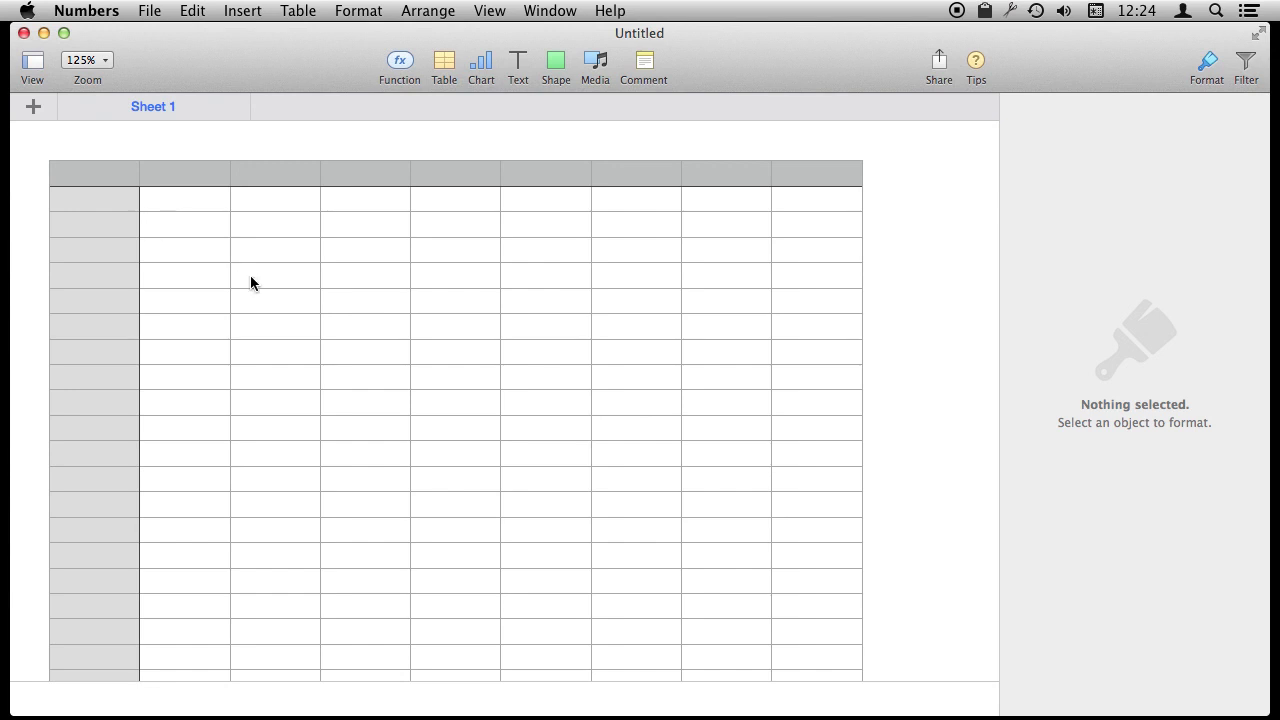
Enter 2 in B2 and 7 in C2.
left_click(191, 190)
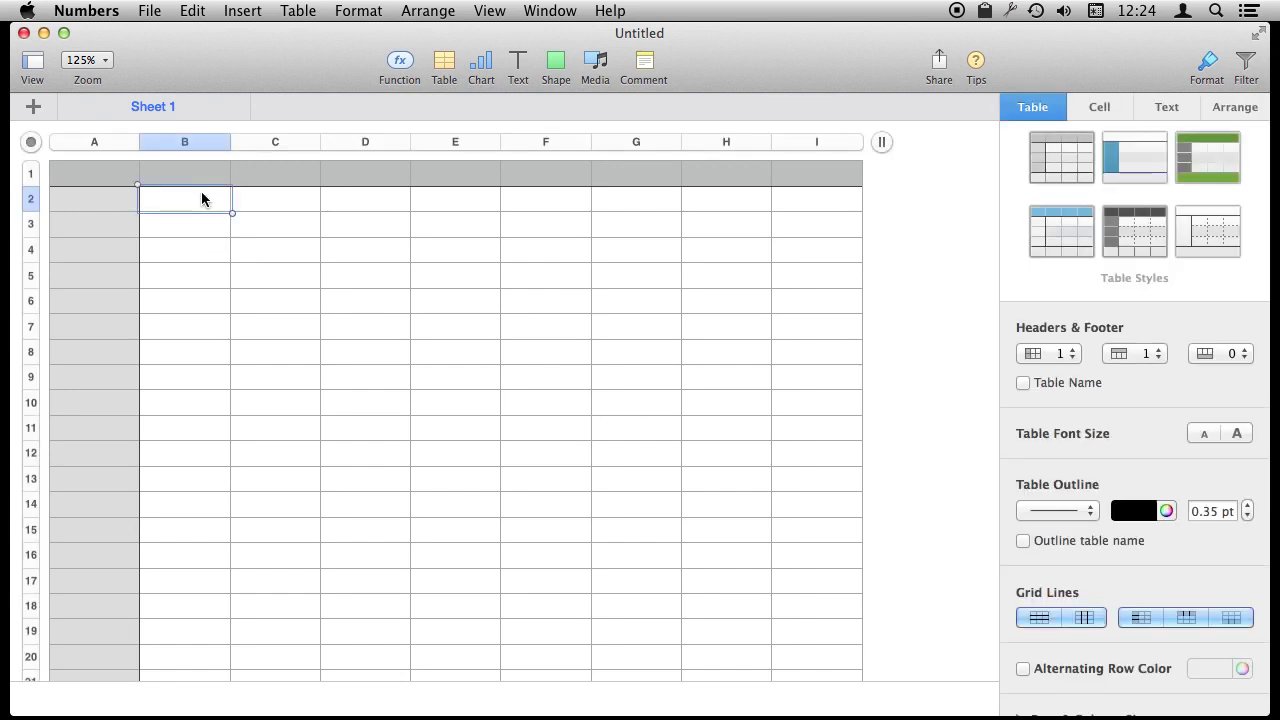
type("2")
key("Tab")
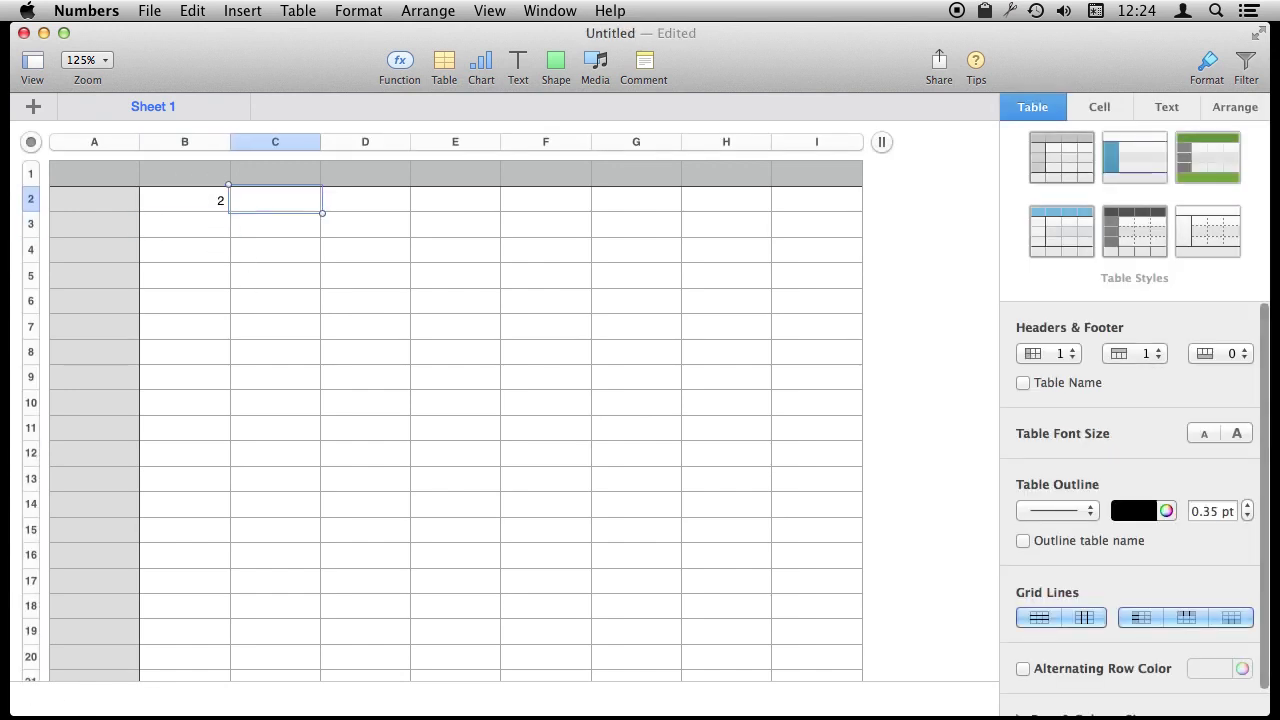
type("7")
key("Return")
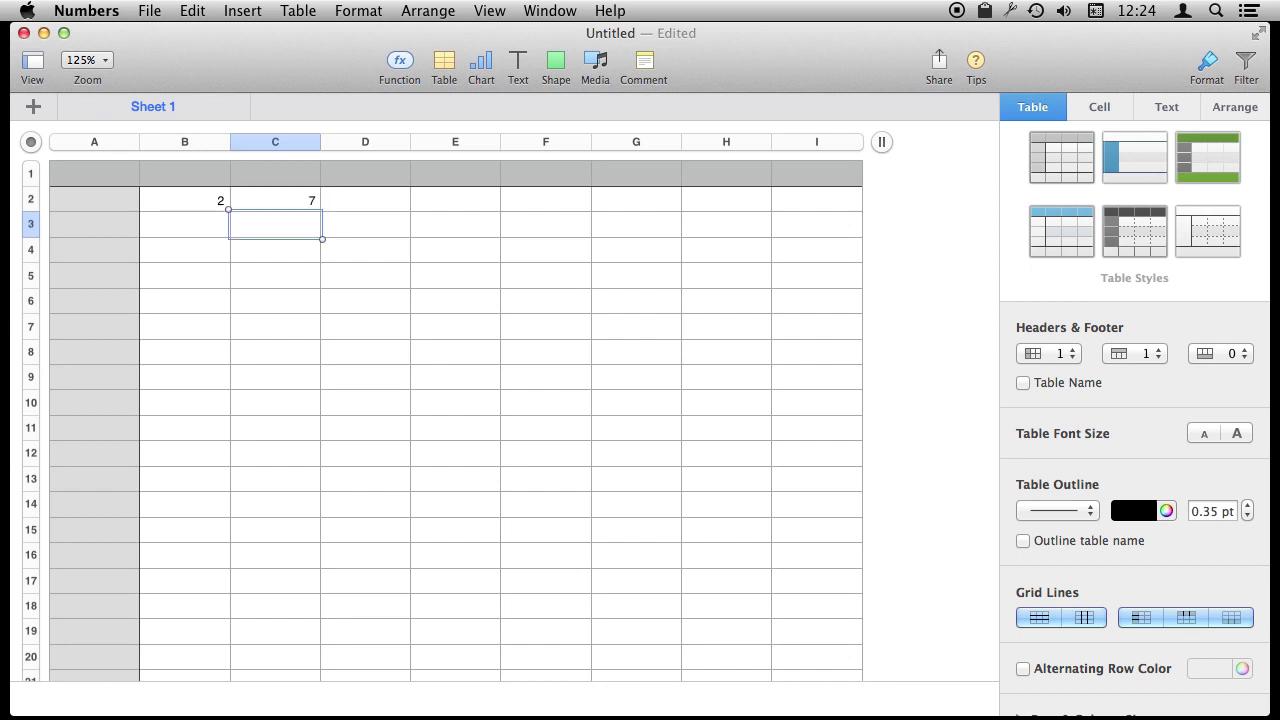
Put the formula =B2+C2 in D2 so it shows 9.
left_click(365, 199)
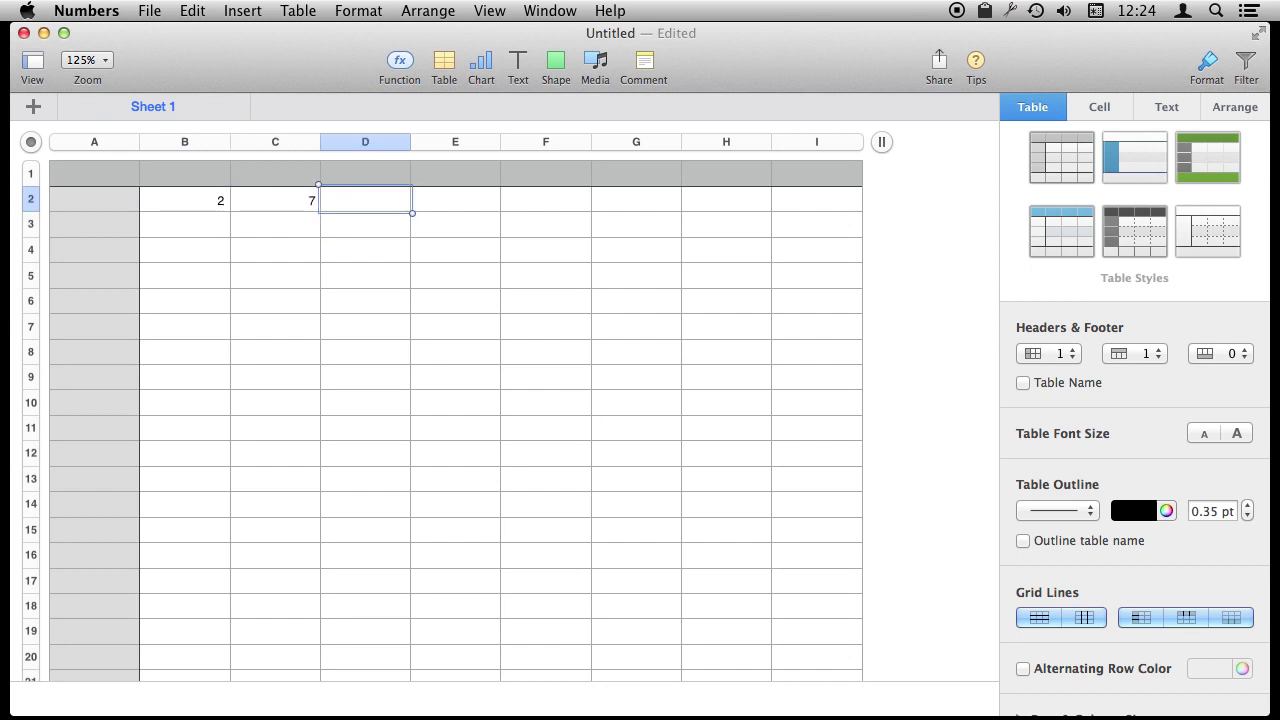
key("Left")
key("Left")
key("Right")
left_click(365, 199)
type("=")
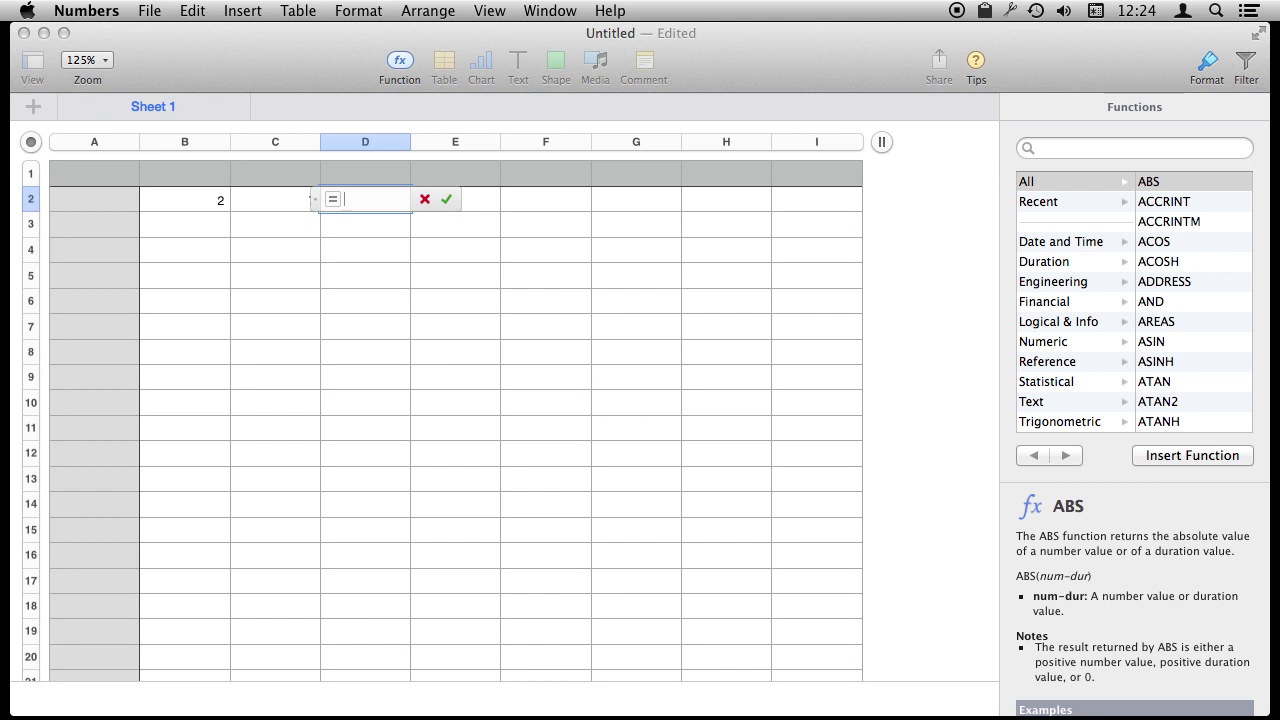
type("B2")
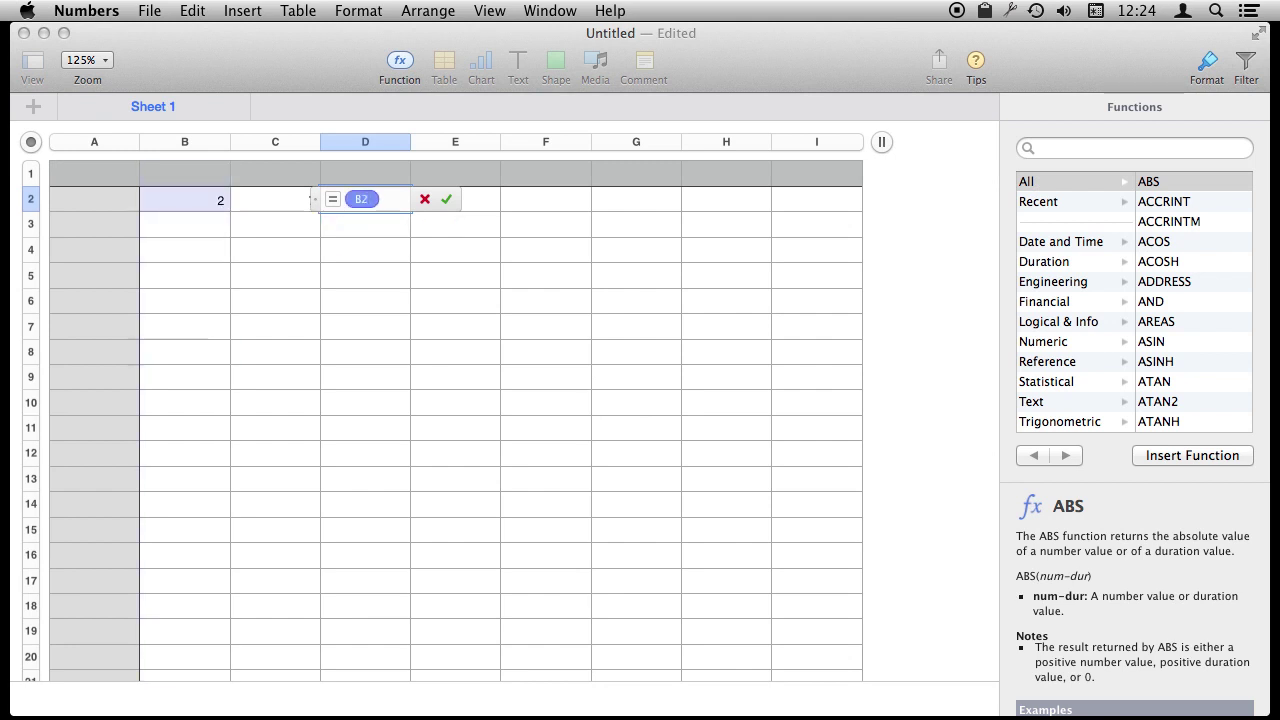
type("+")
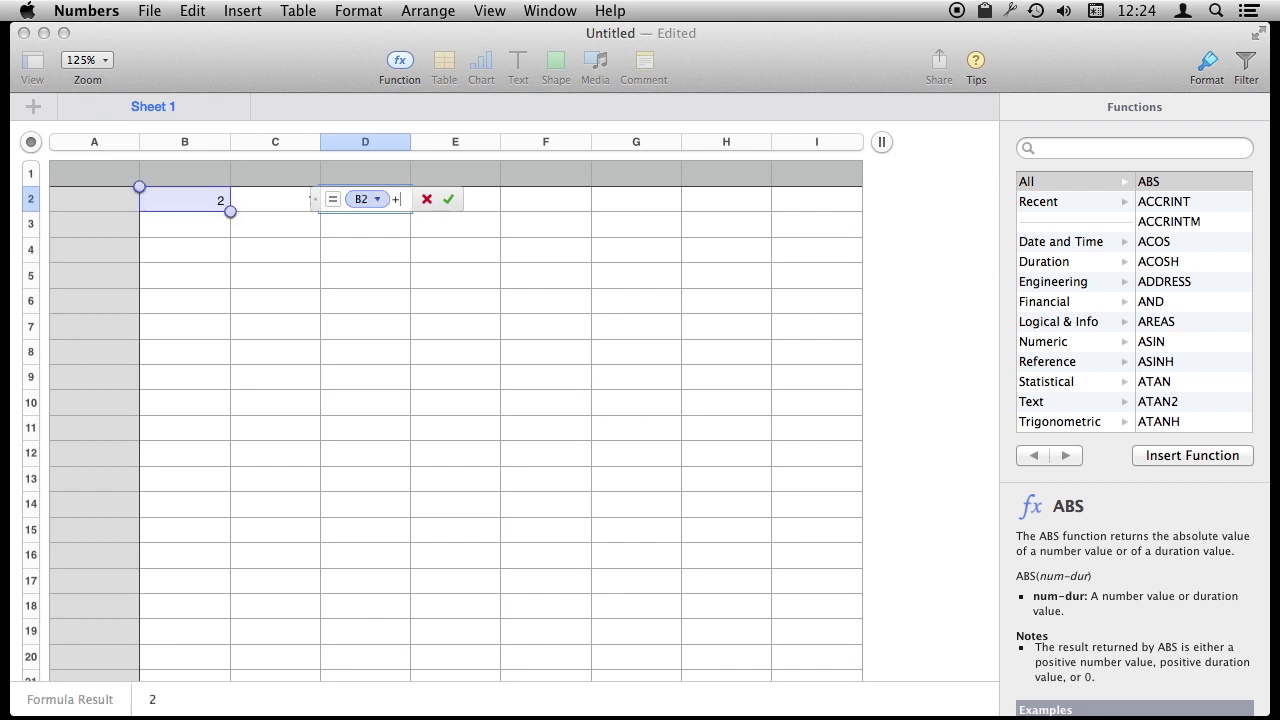
type("C2")
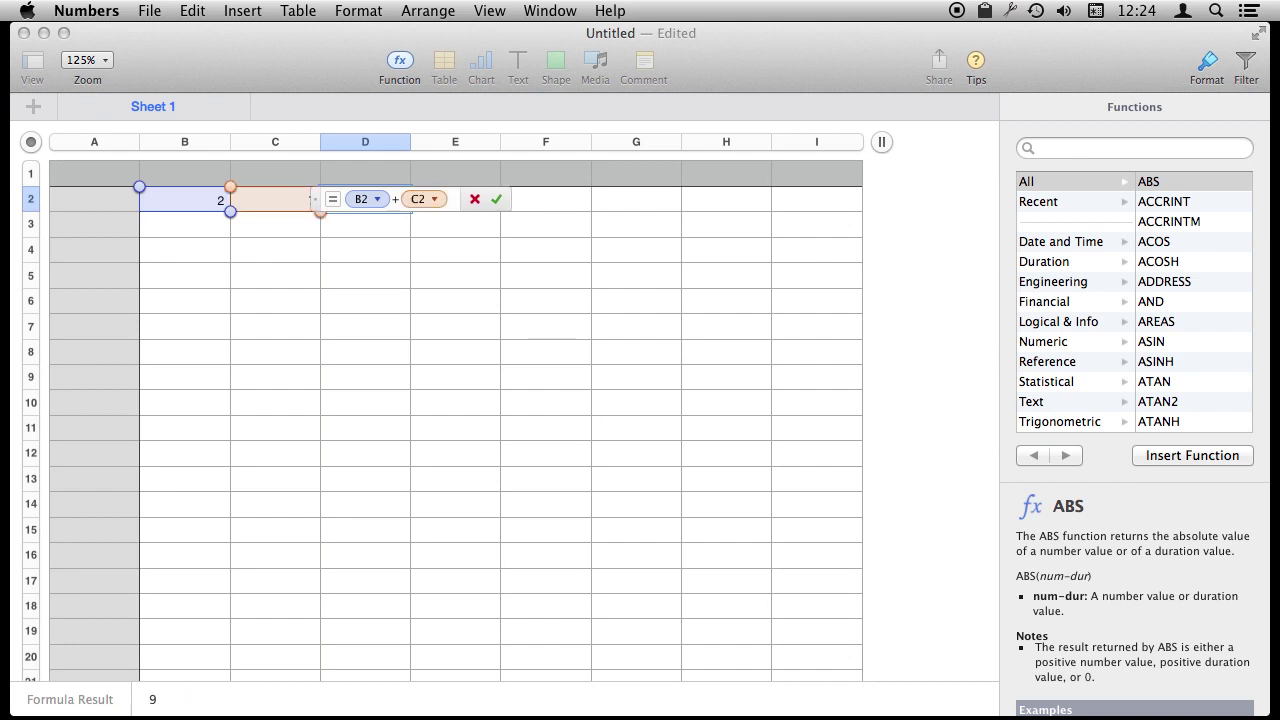
key("Return")
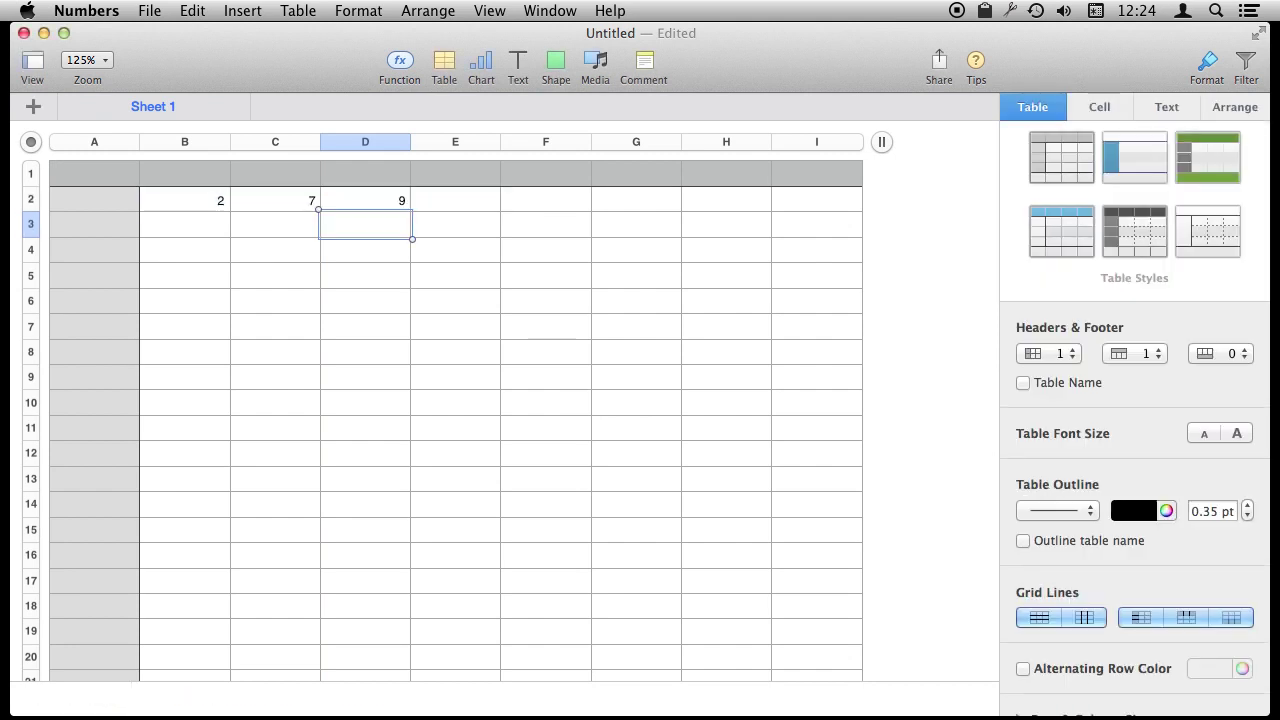
left_click(365, 200)
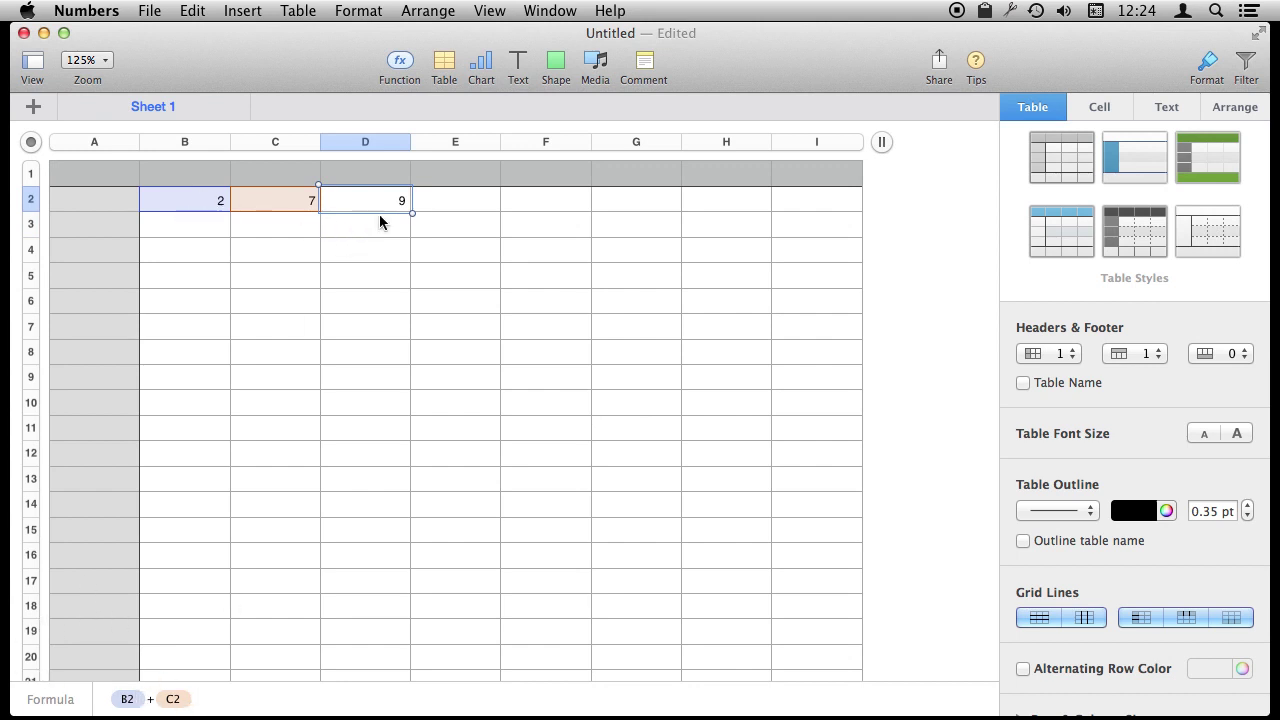
double_click(385, 201)
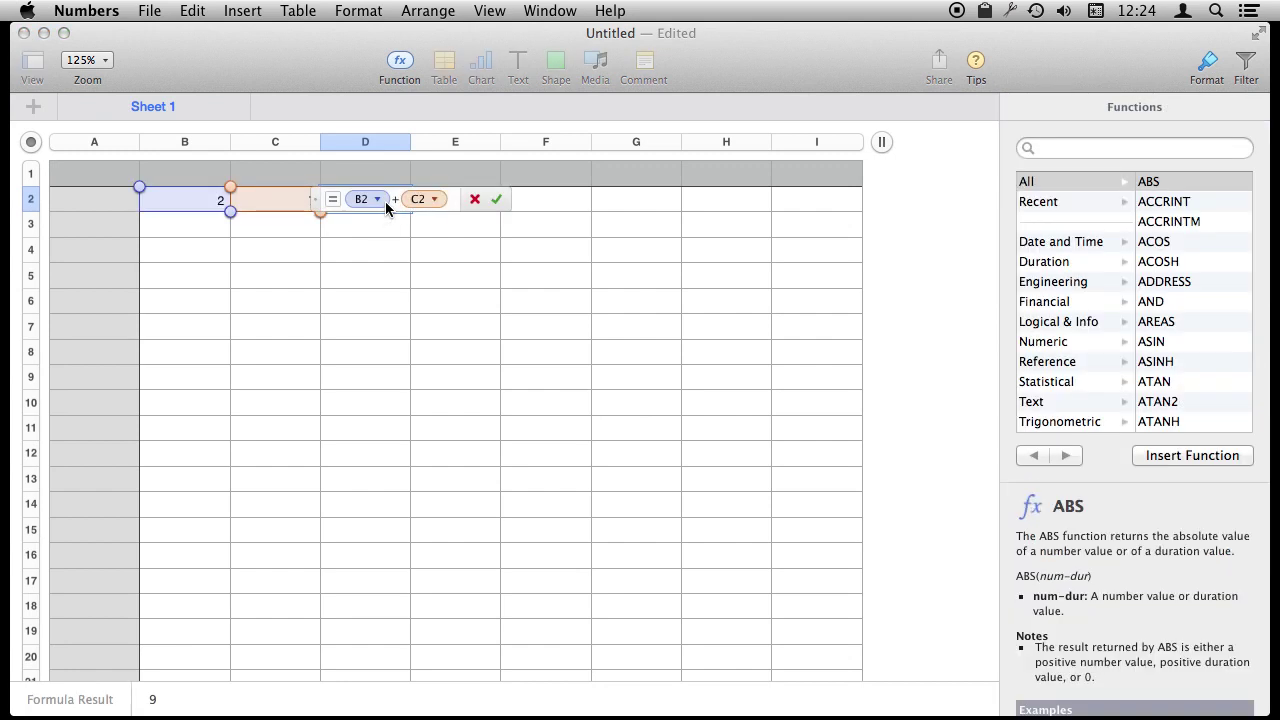
key("BackSpace")
key("BackSpace")
key("BackSpace")
key("BackSpace")
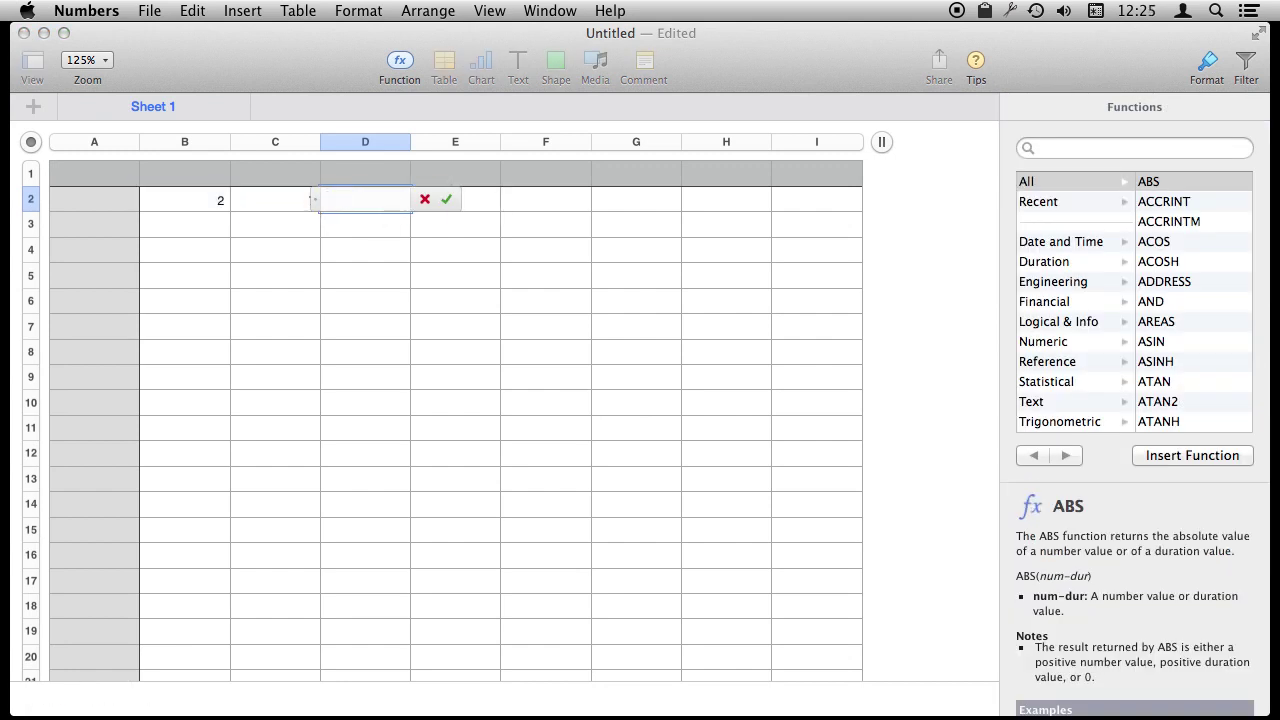
type("=")
left_click(202, 198)
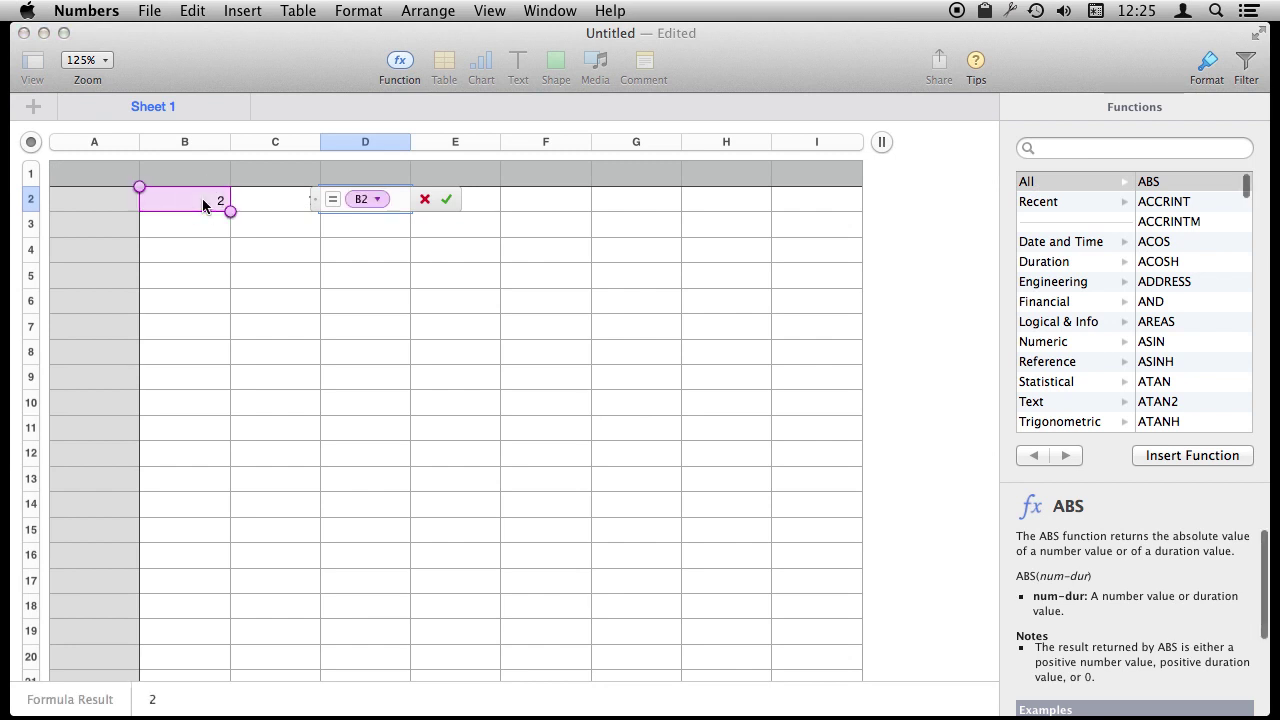
type("+")
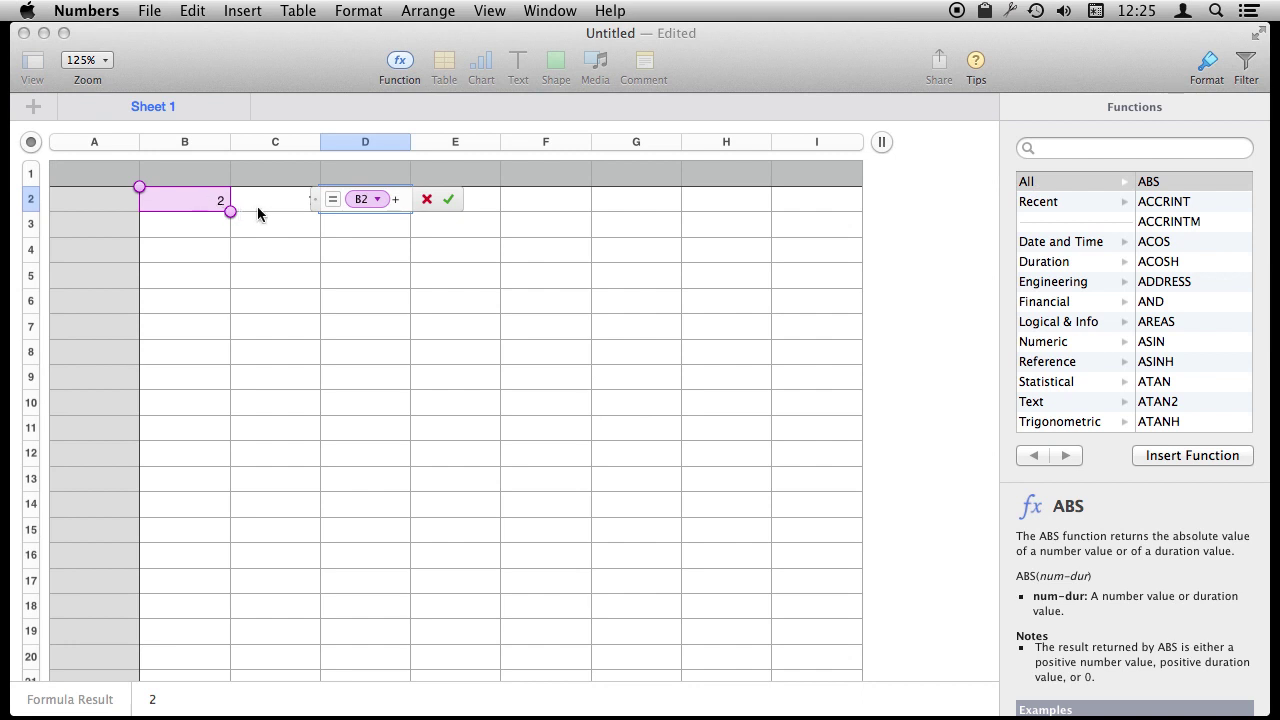
left_click(266, 208)
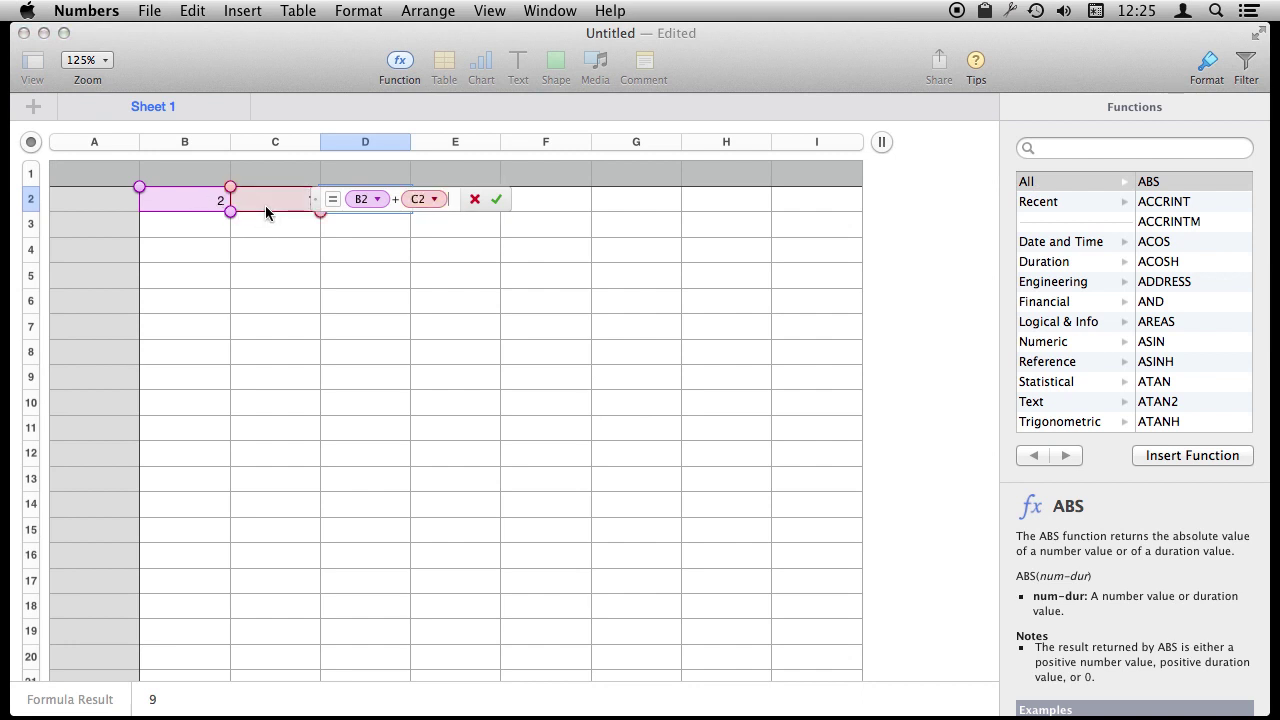
key("Return")
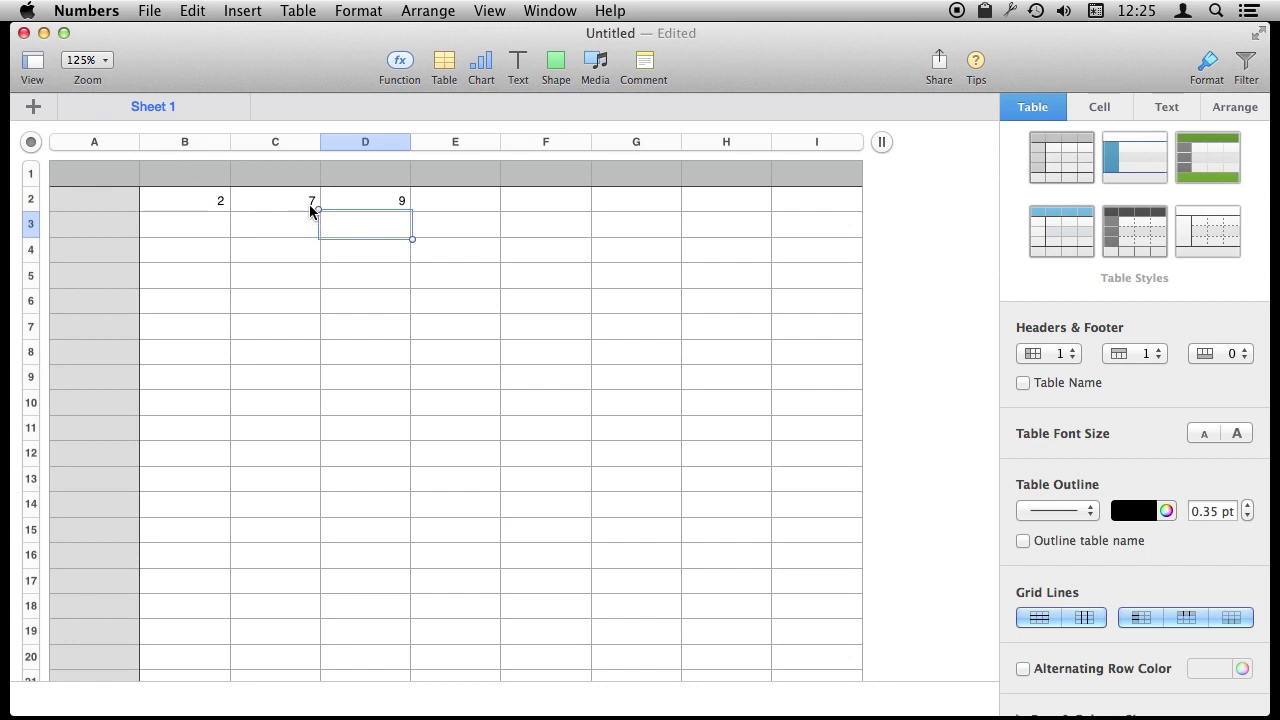
left_click(369, 200)
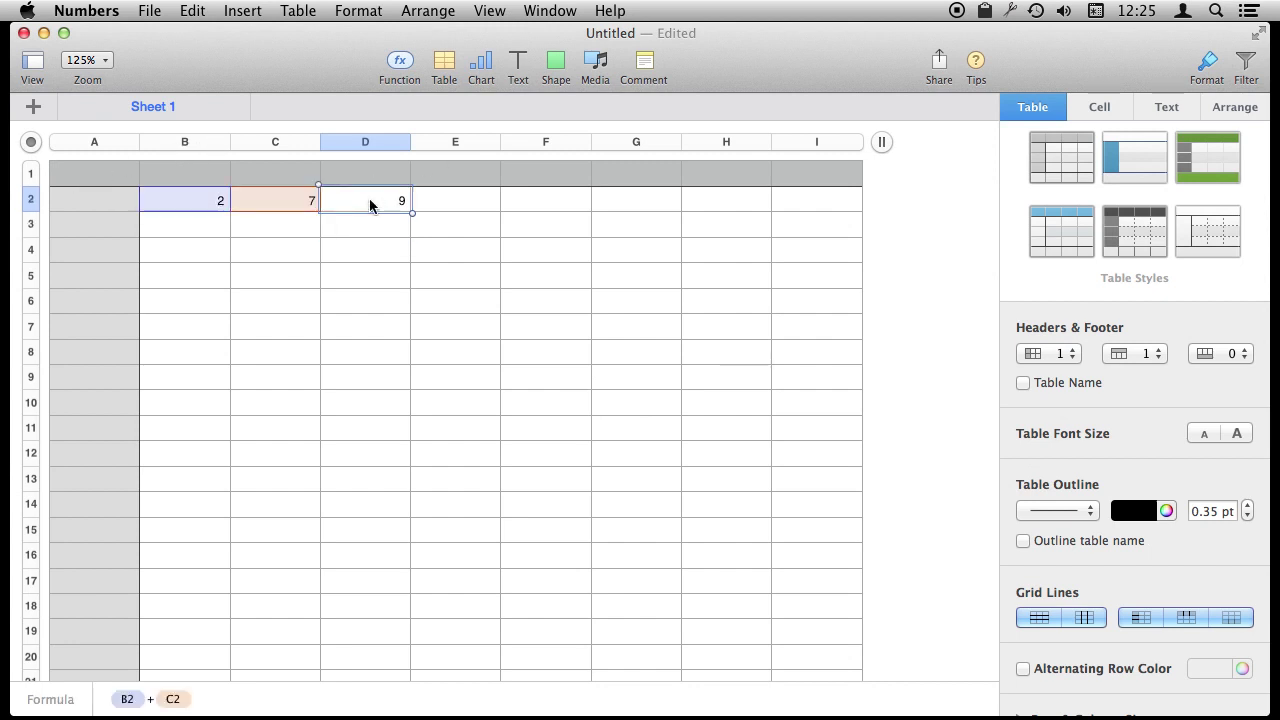
Replace D2's formula with the value 4 and enter 6 in E2.
key("Delete")
key("Return")
left_click(369, 200)
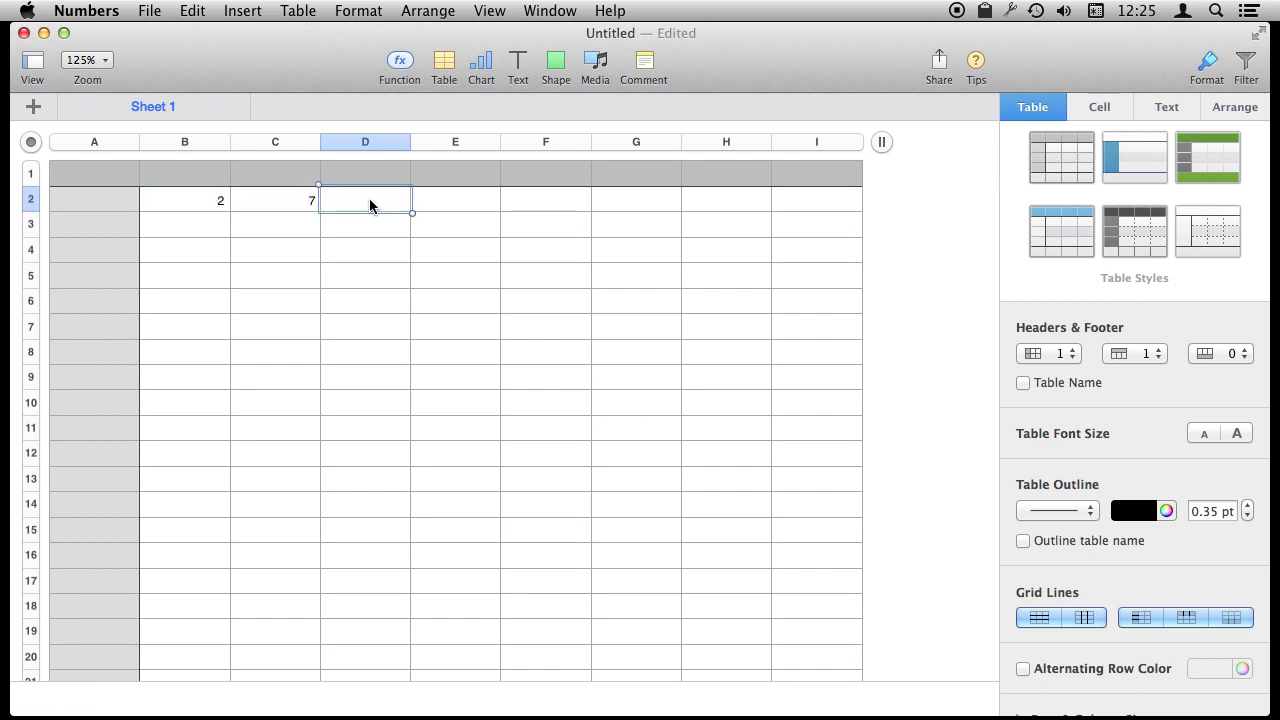
type("4")
key("Return")
left_click(365, 200)
left_click(455, 200)
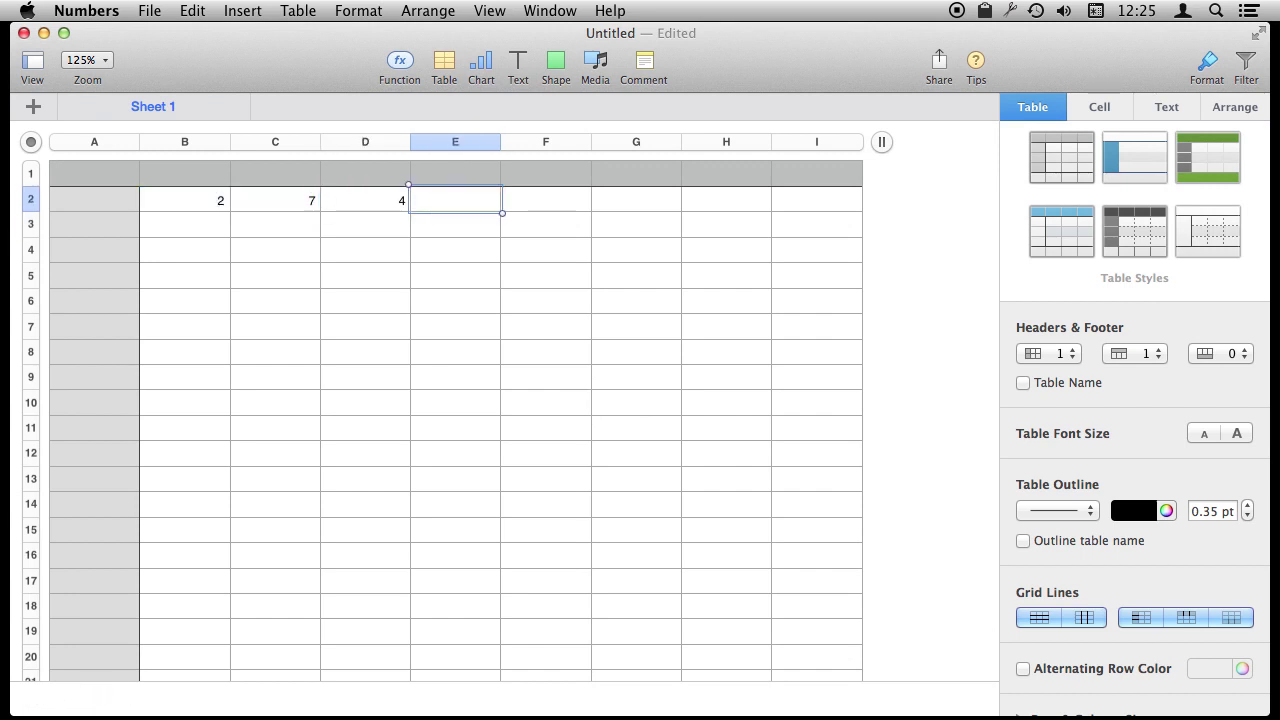
type("7")
key("BackSpace")
type("6")
Build the formula =(B2+C2)+D2/E2 in F2, returning 9.66666666666667.
left_click(545, 200)
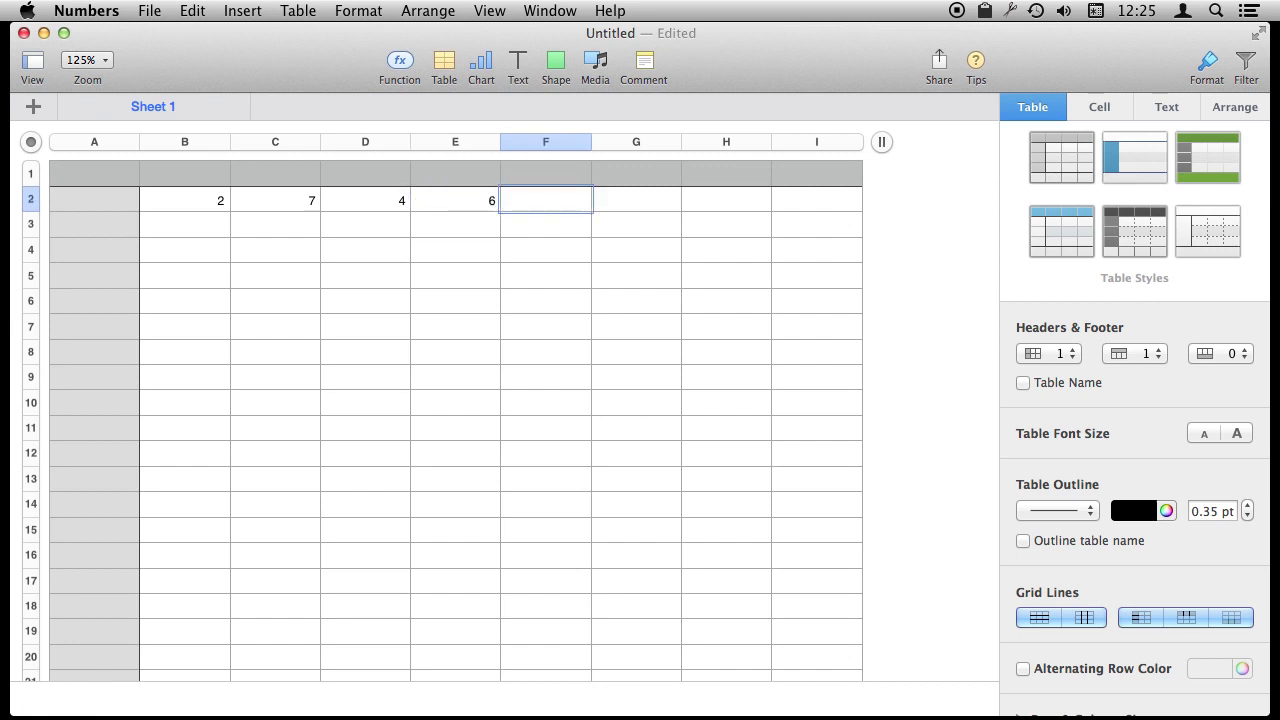
type("=(")
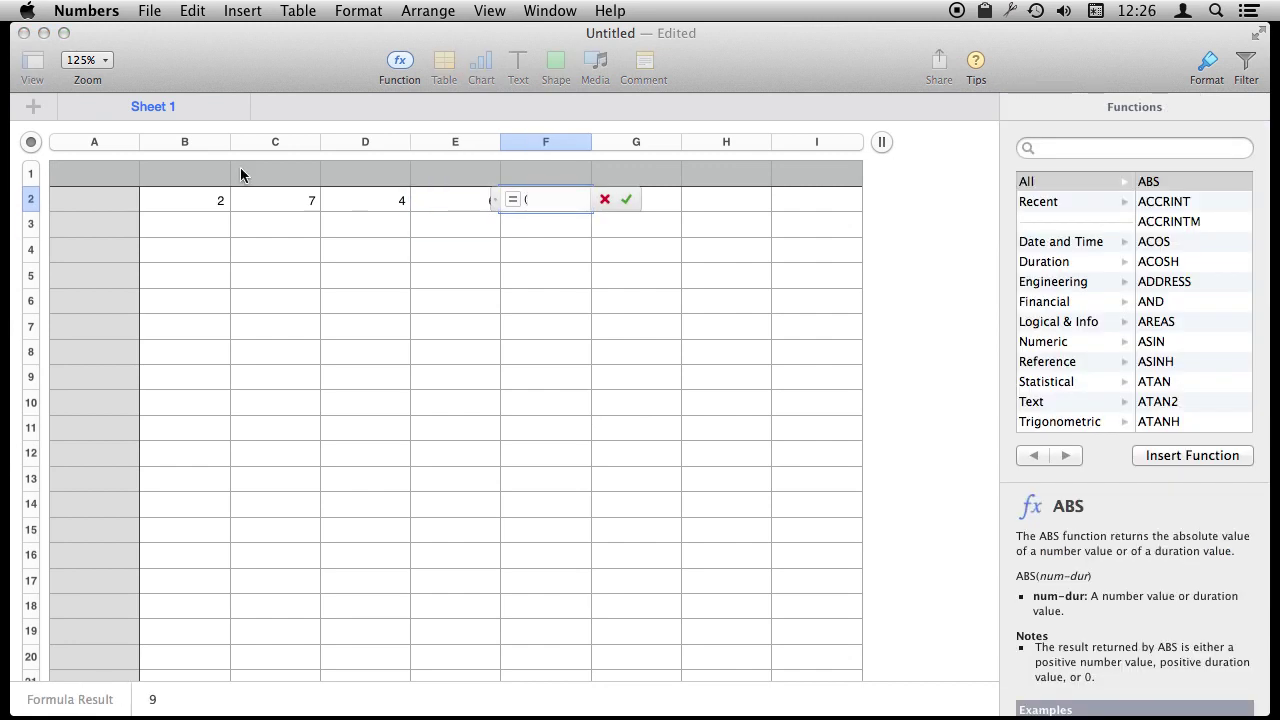
left_click(212, 198)
type("+")
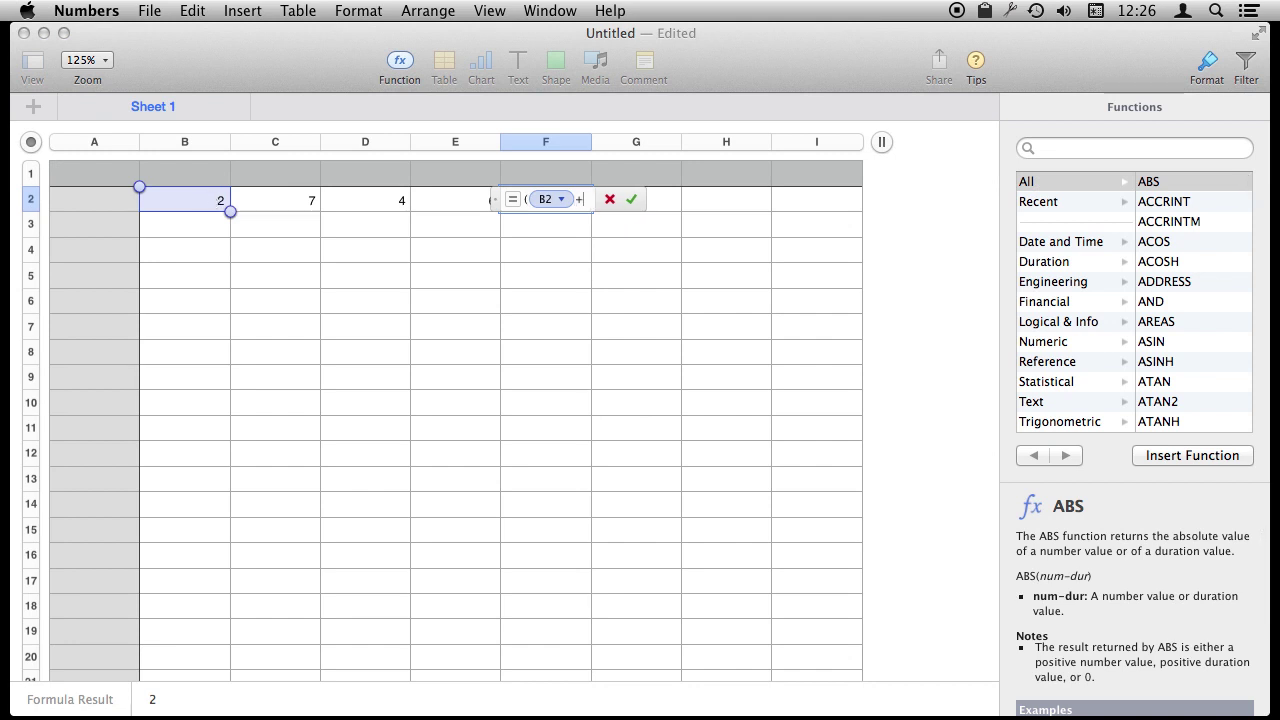
left_click(274, 210)
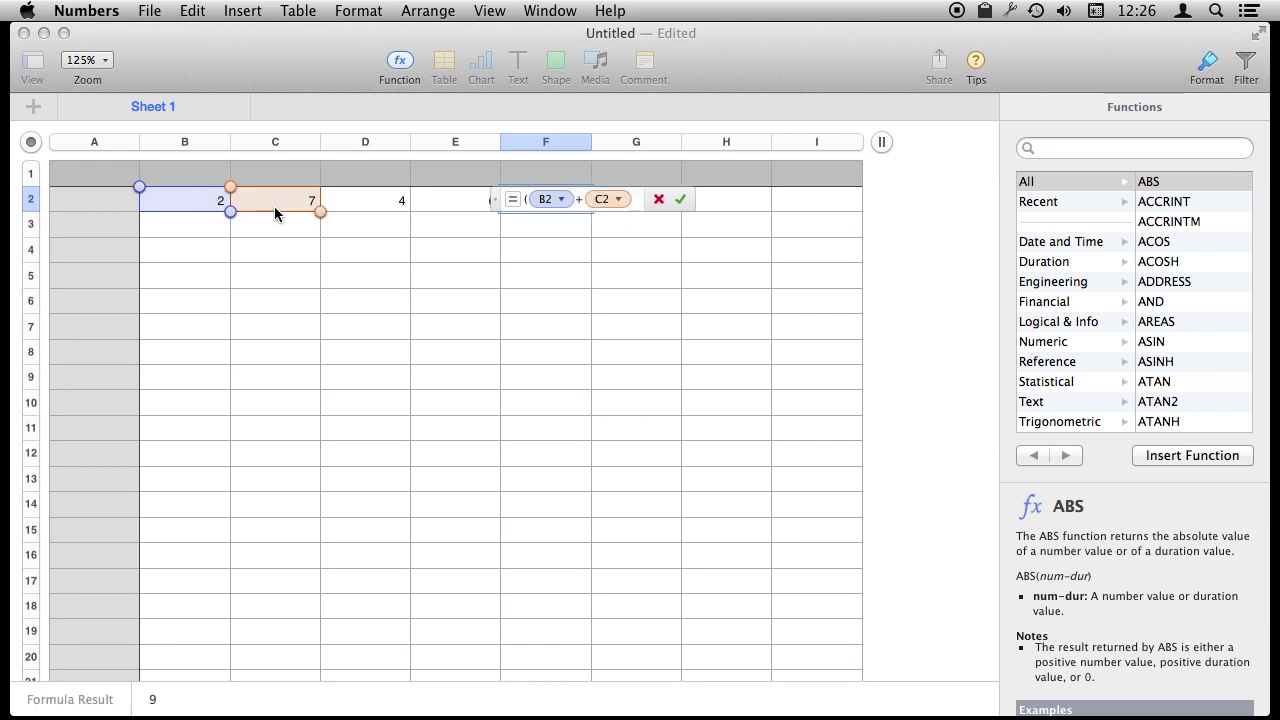
type(")+")
left_click(379, 204)
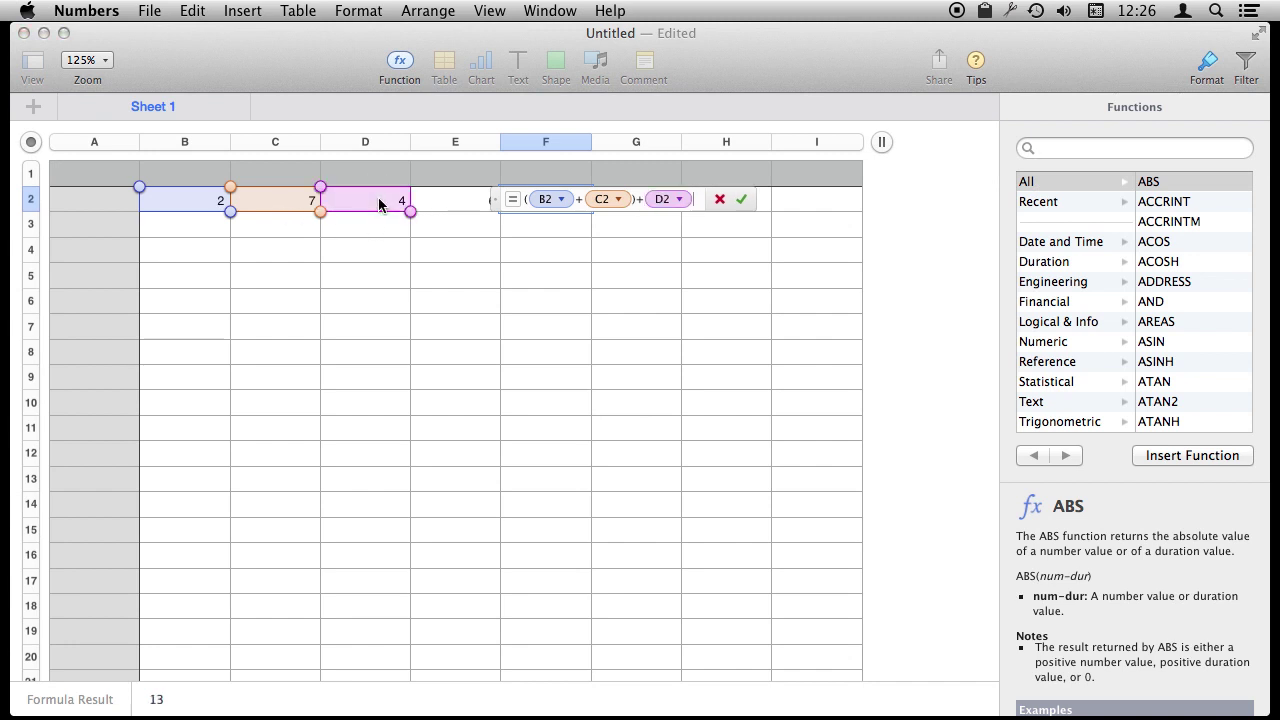
type("/")
left_click(447, 202)
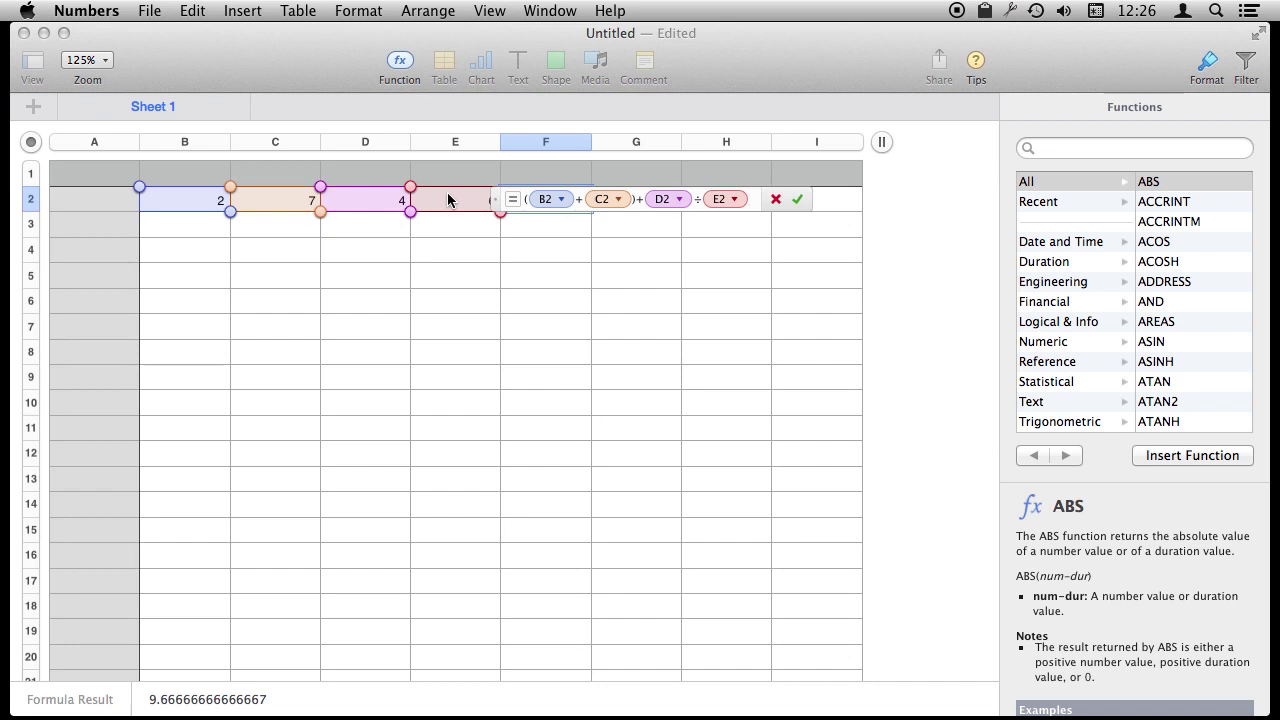
key("Return")
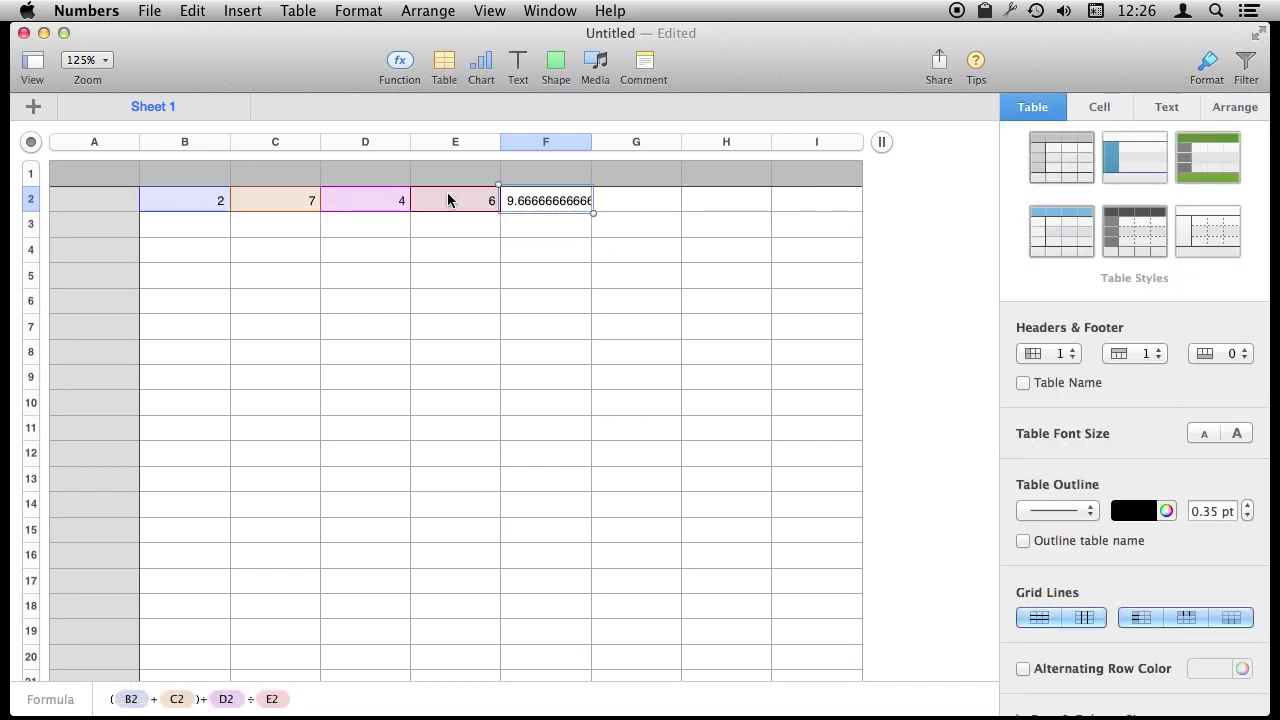
Change B2 to 3 and E2 to 8, then check F2's recalculated result of 10.5.
key("Left")
key("Right")
key("Left")
key("Left")
key("Left")
key("Left")
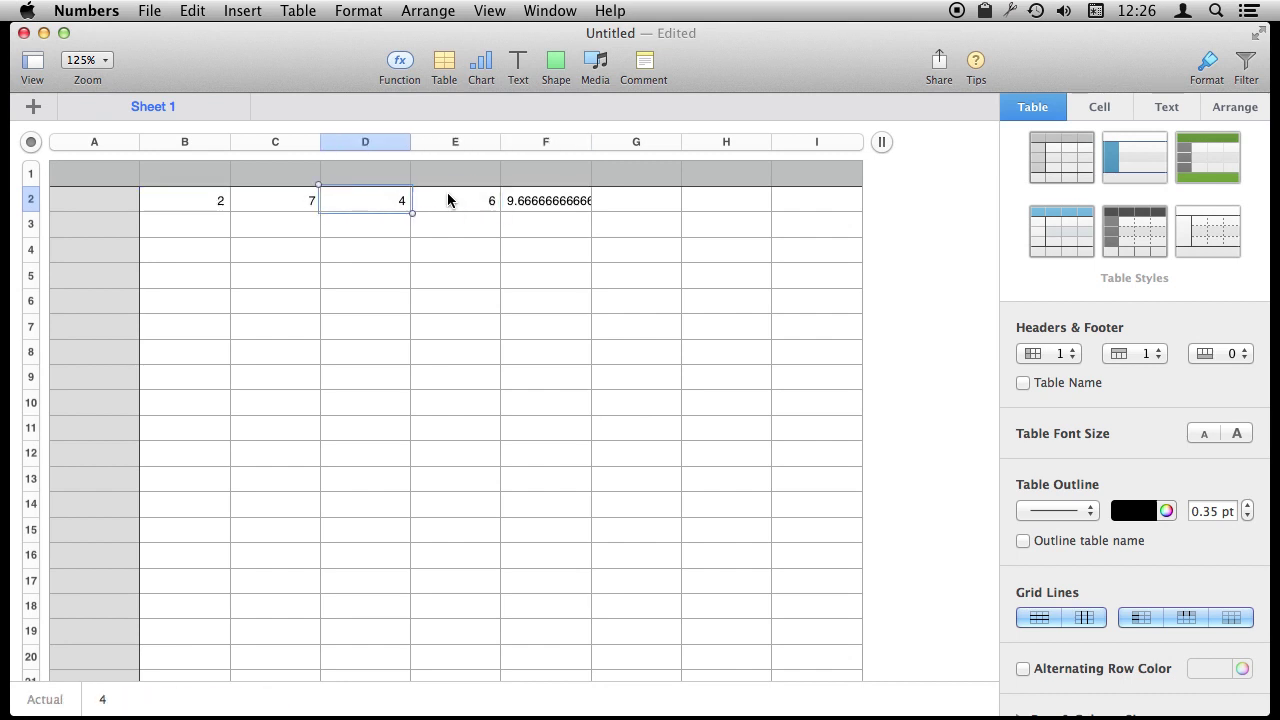
type("3")
key("Return")
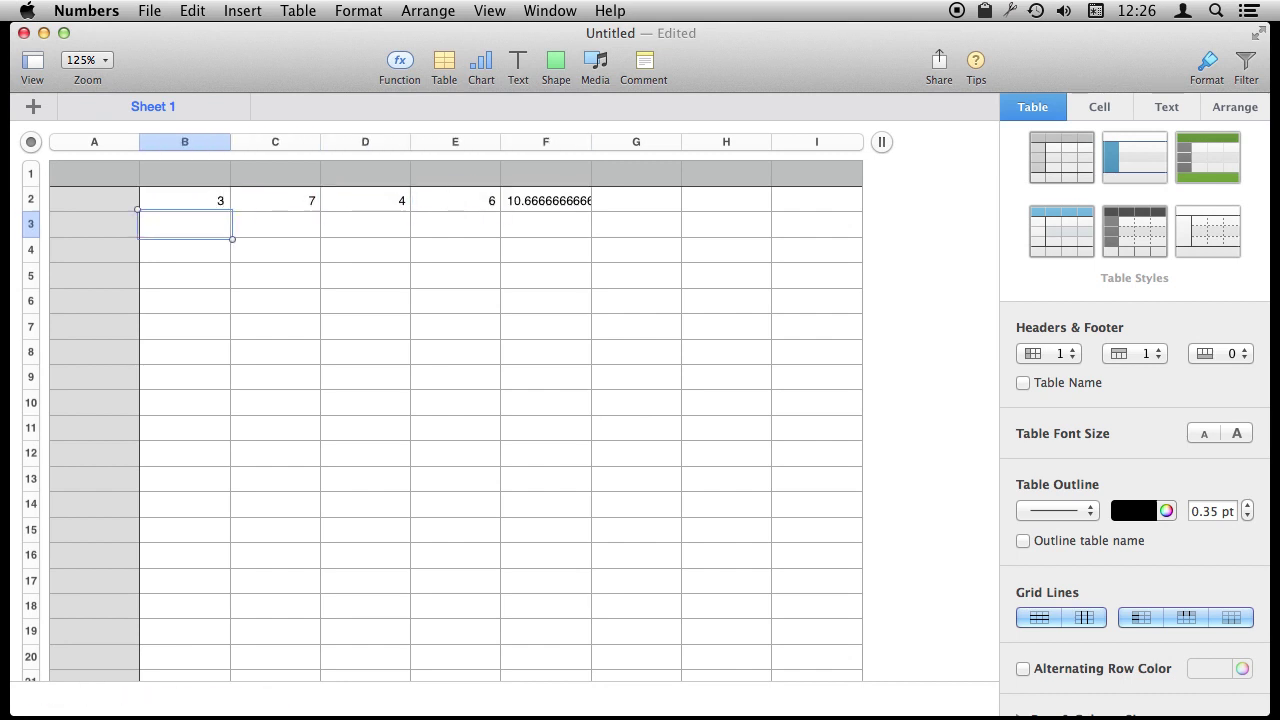
left_click(449, 200)
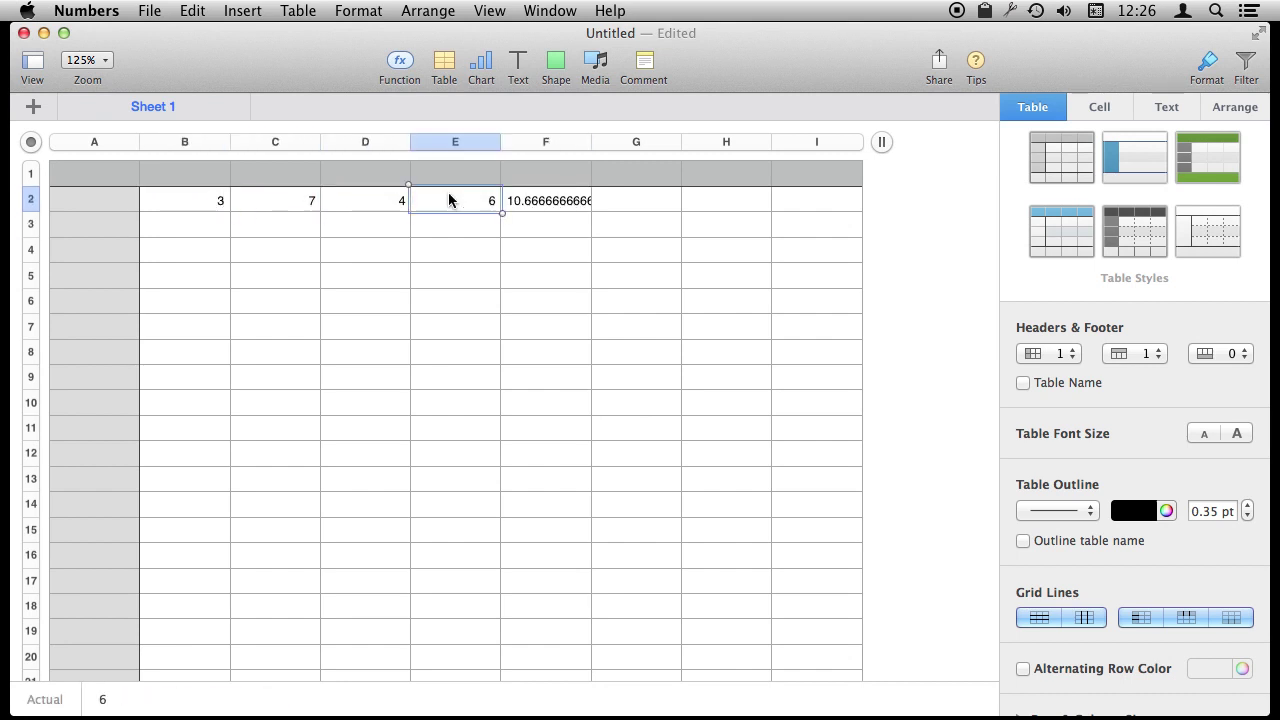
type("8")
key("Return")
left_click(526, 201)
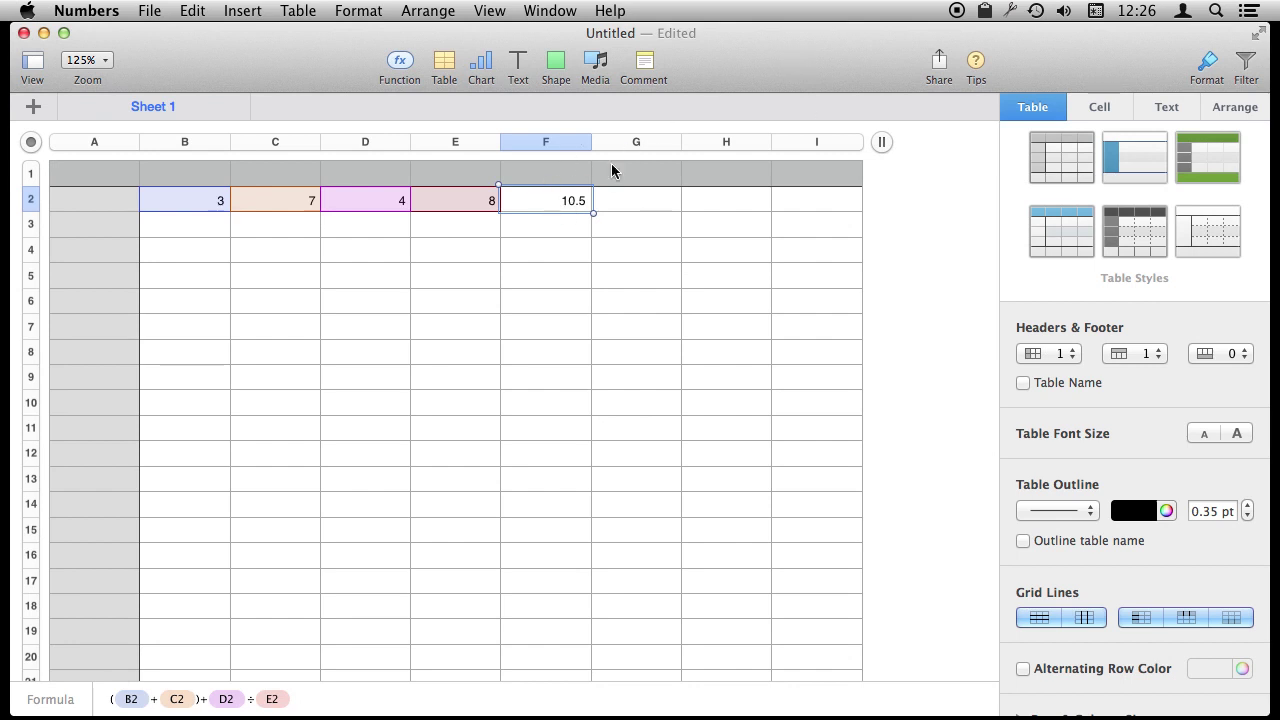
double_click(567, 207)
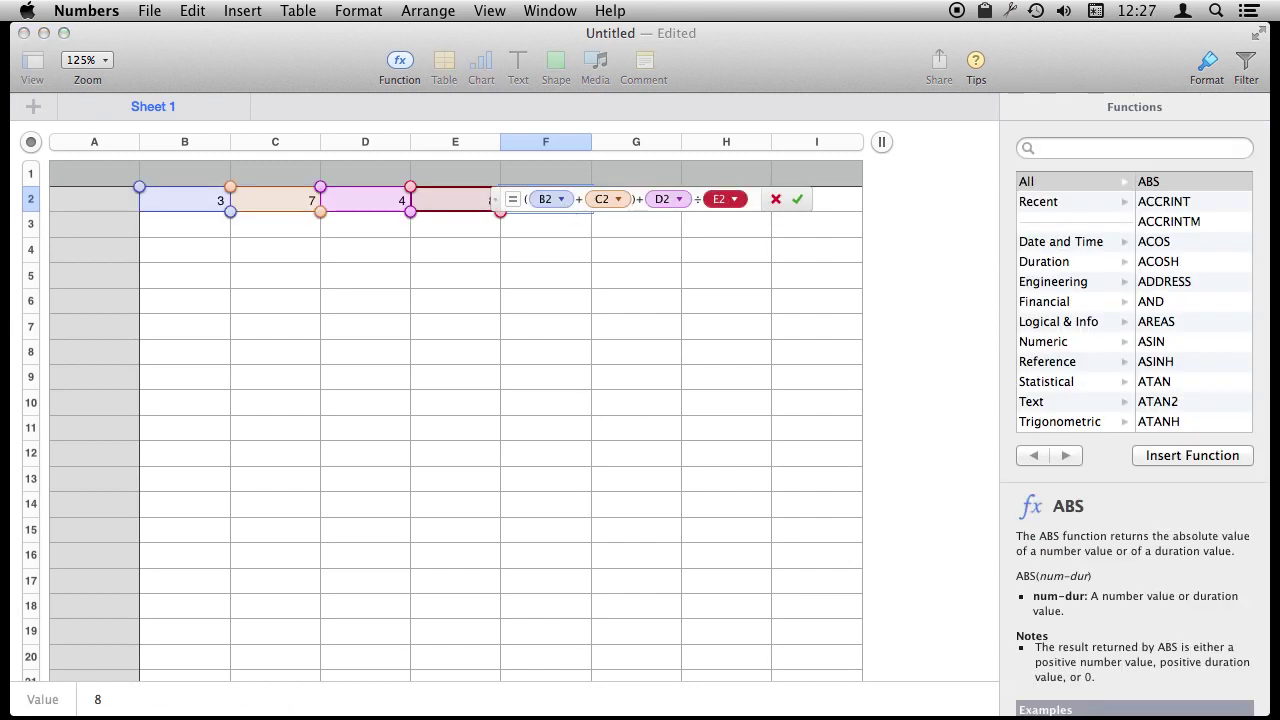
Replace F2's formula with MIN(B2:E2) using the Minimum quick function.
key("Return")
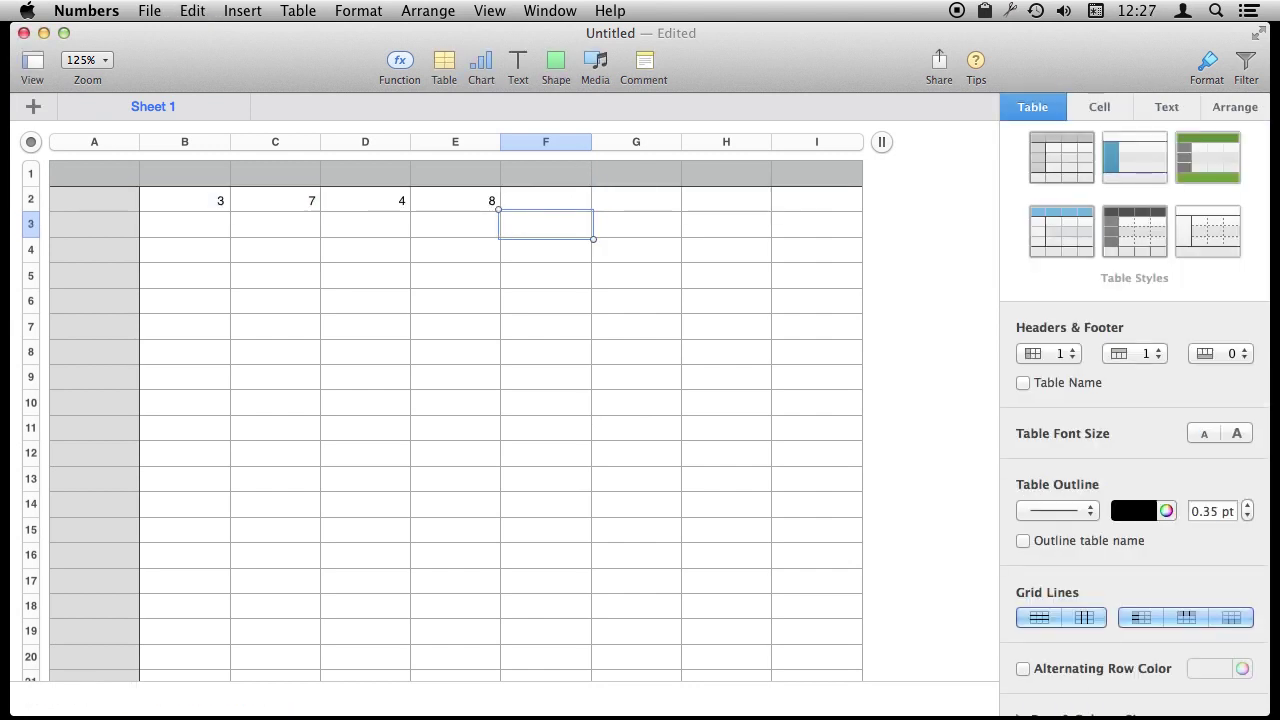
left_click(545, 200)
type("=")
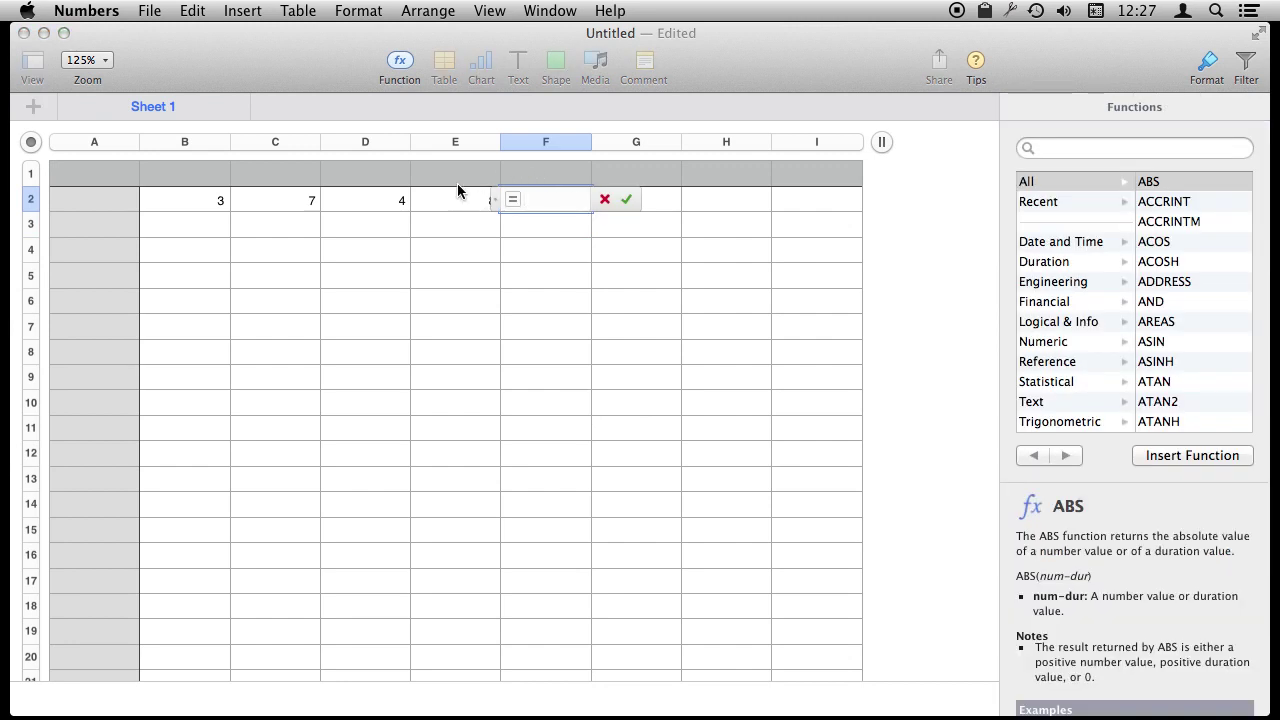
left_click(400, 62)
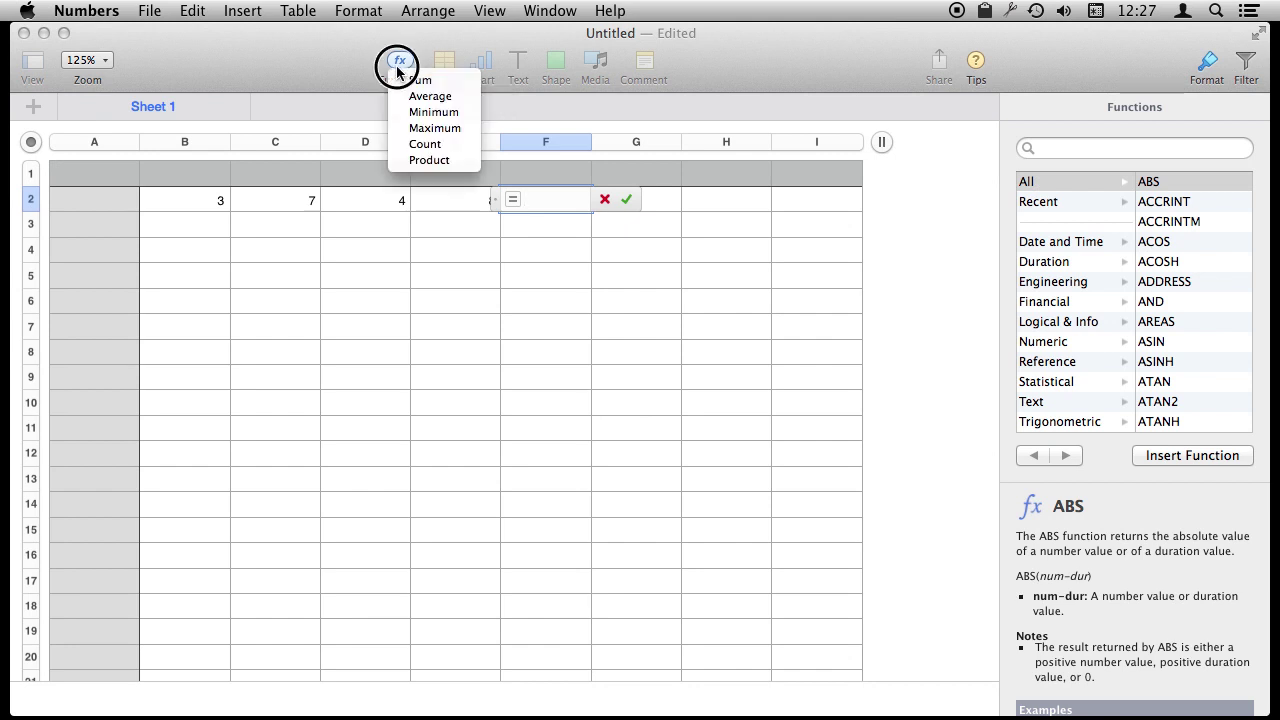
left_click(431, 112)
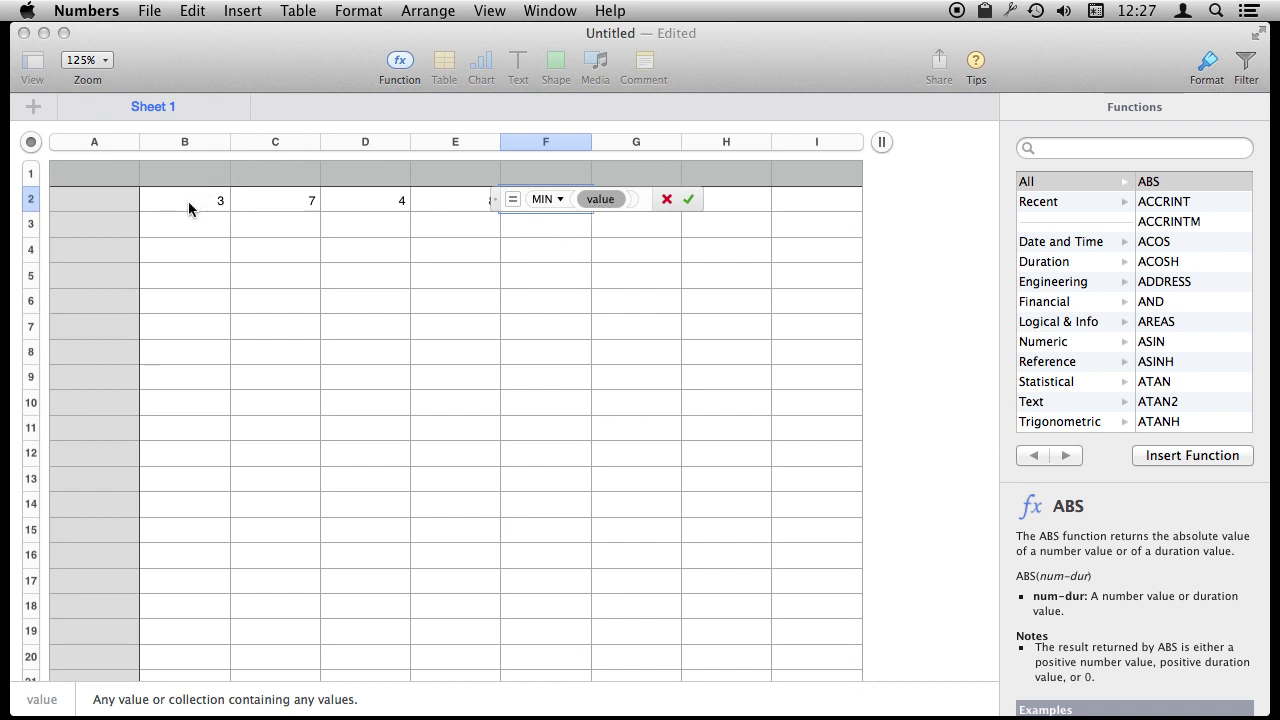
left_click_drag(188, 201, 457, 213)
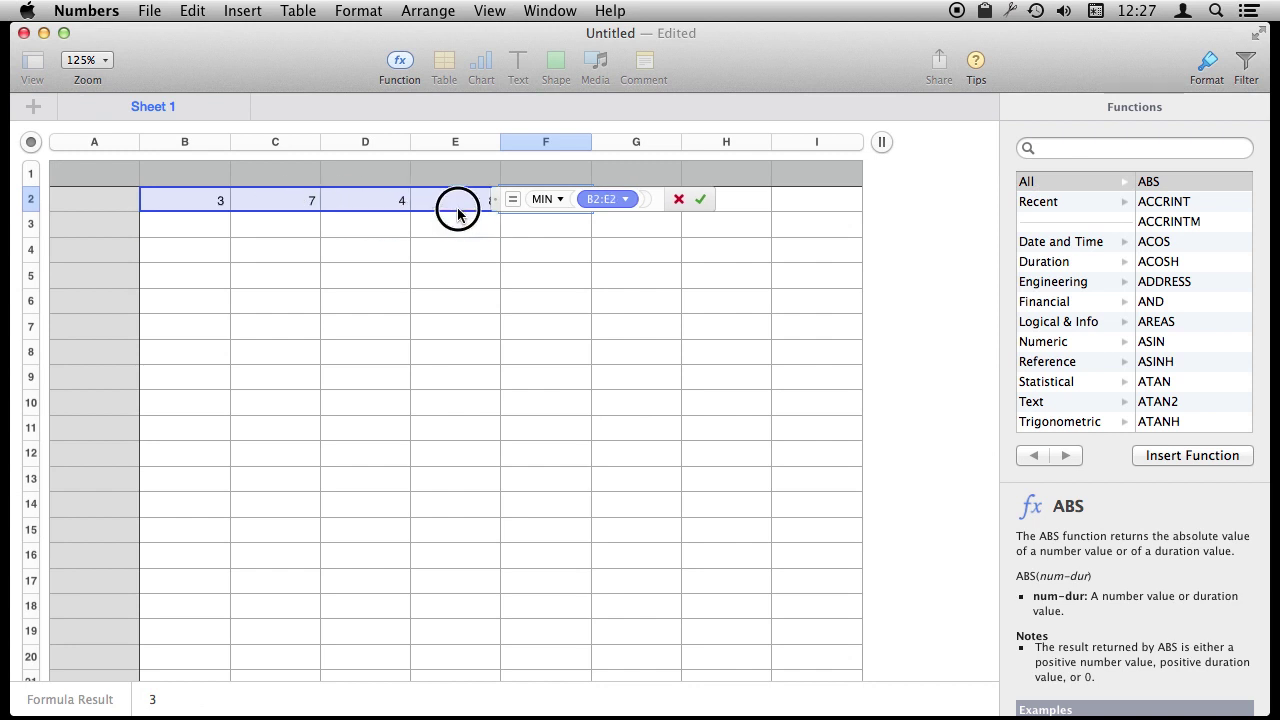
left_click_drag(457, 213, 457, 213)
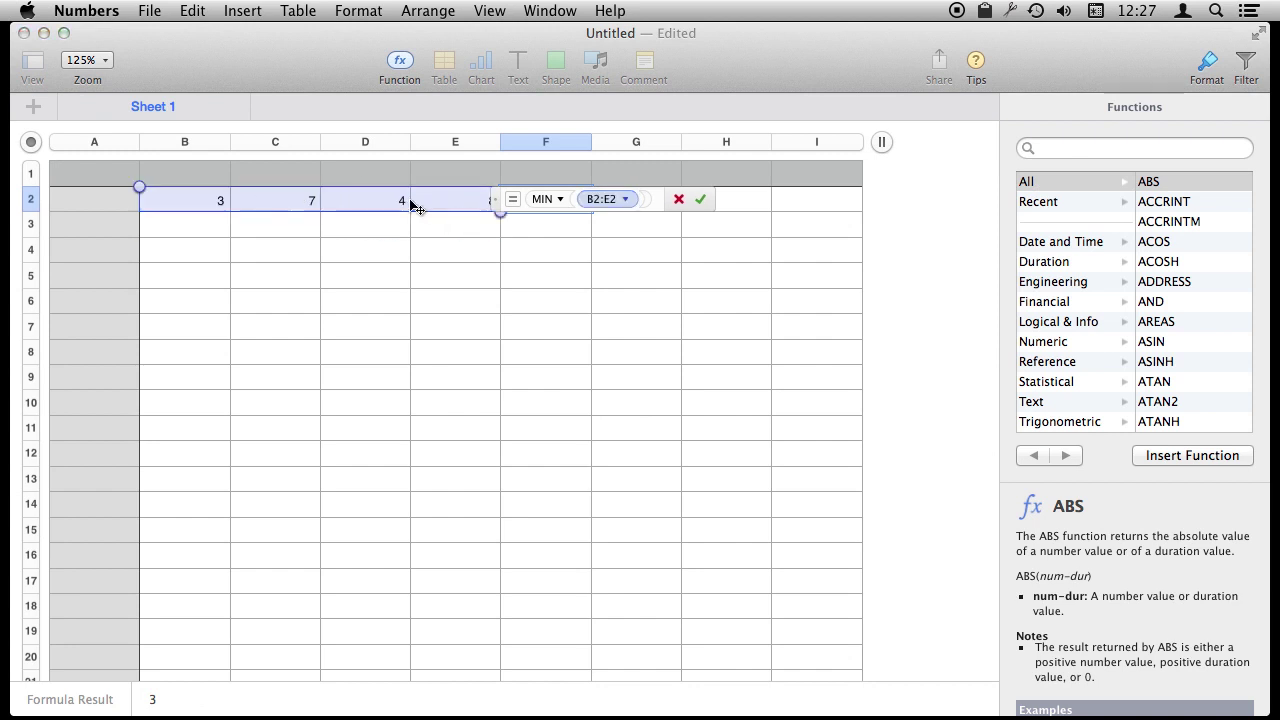
key("Return")
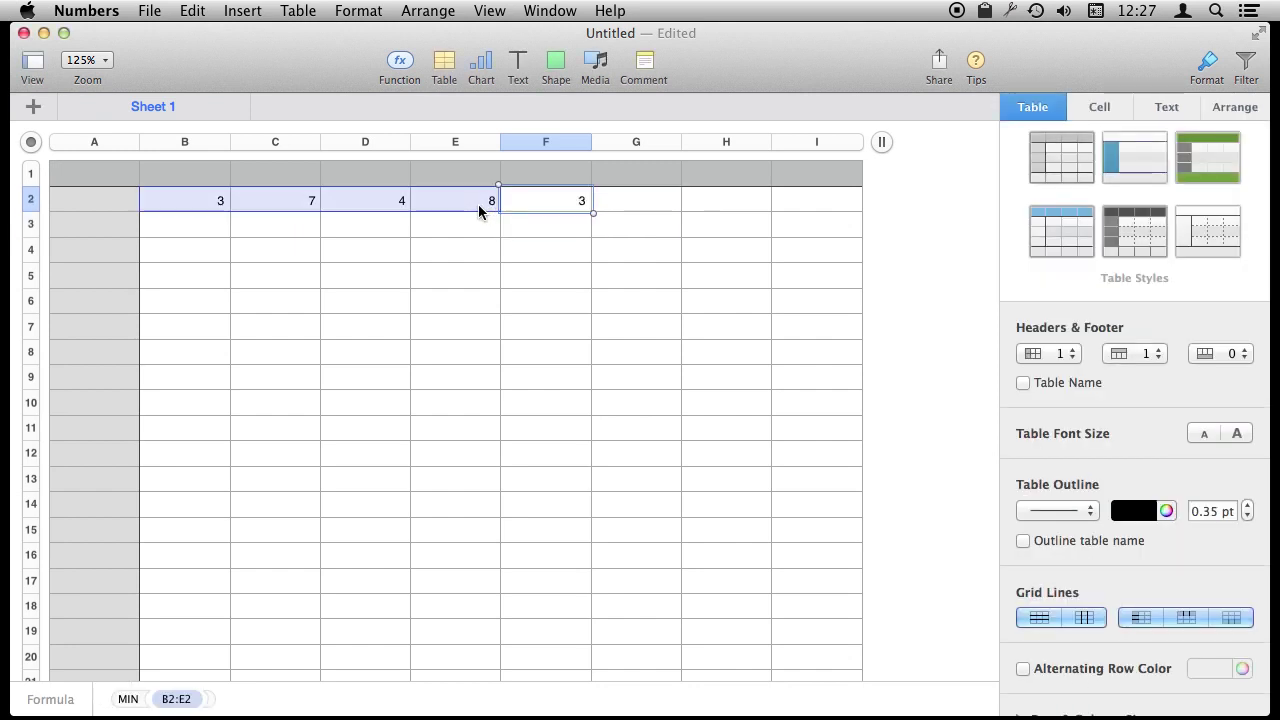
Change B2 to 13 and confirm F2's minimum now shows 4.
left_click(217, 201)
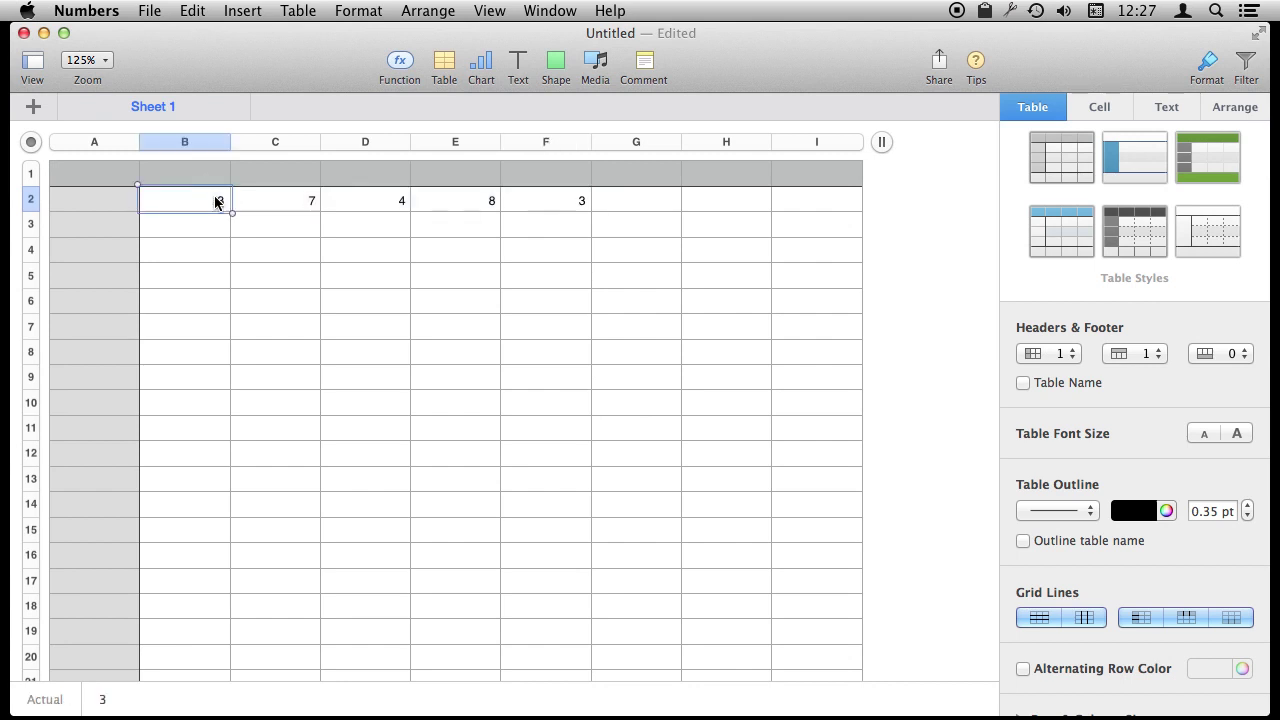
type("13")
key("Return")
left_click(382, 203)
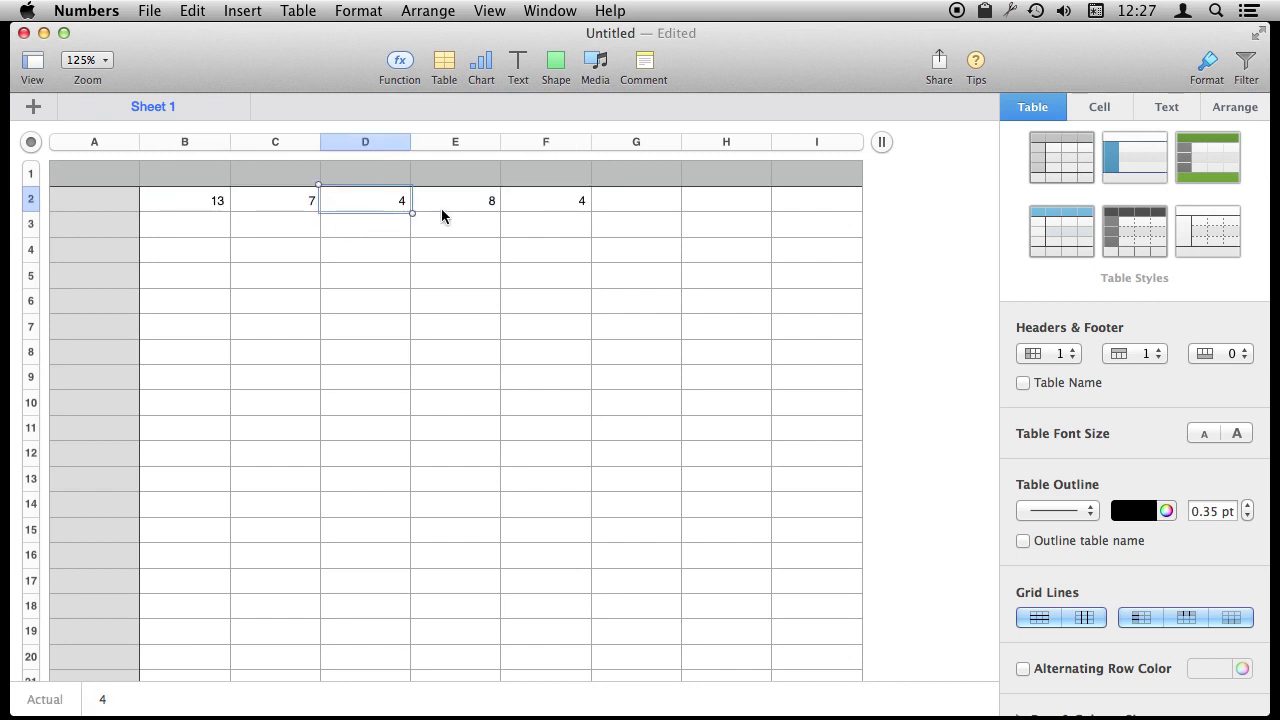
left_click(540, 205)
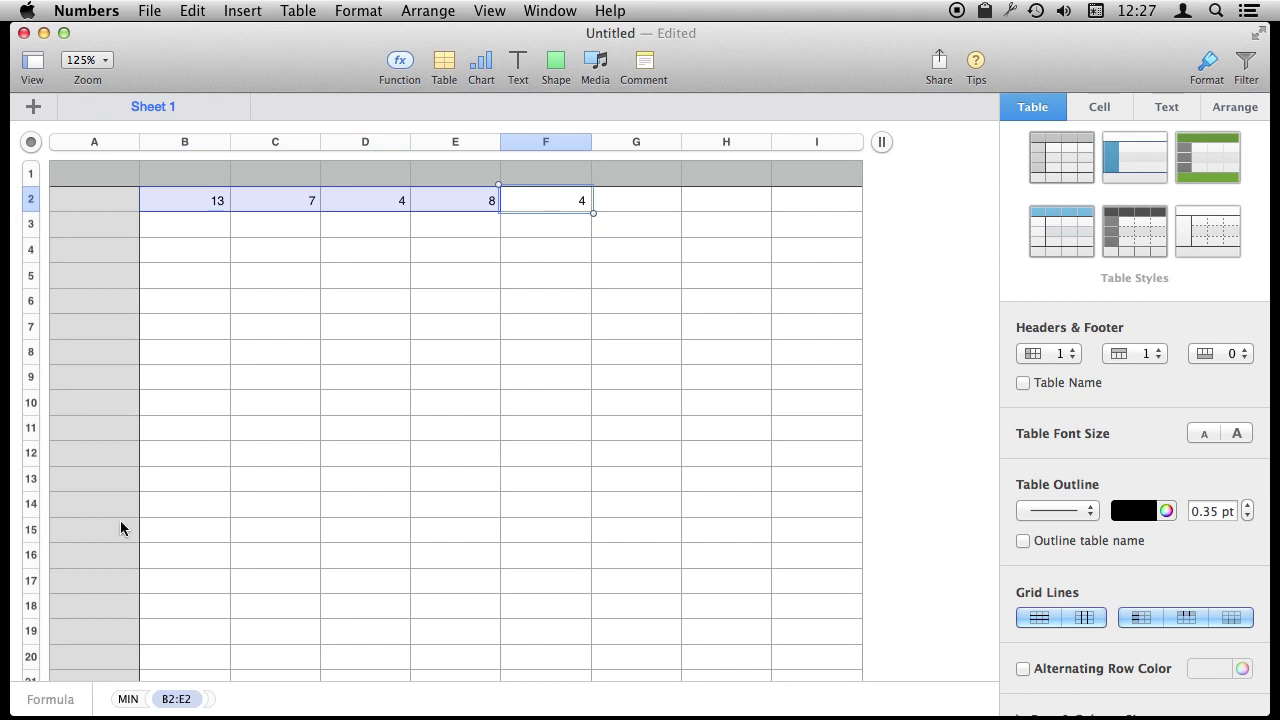
double_click(558, 203)
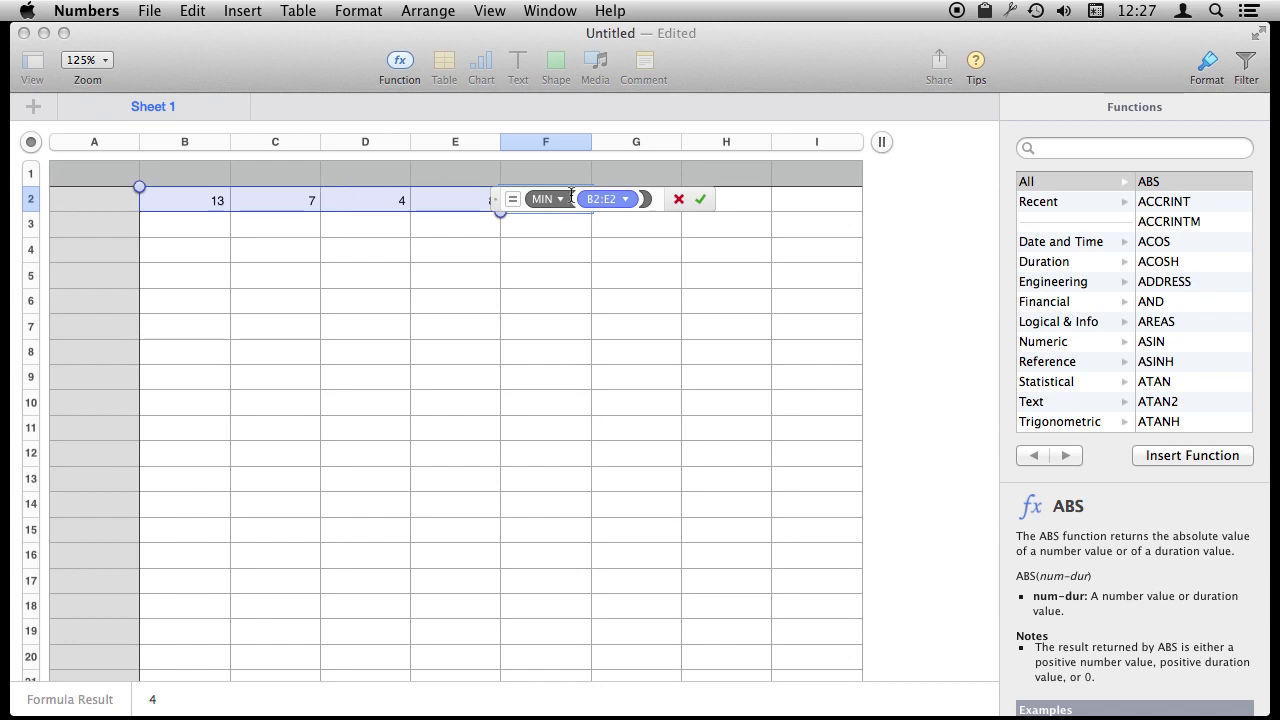
left_click(920, 109)
Reopen F2's MIN(B2:E2) formula and browse the Statistical, Logical & Info and Numeric function categories.
left_click(554, 200)
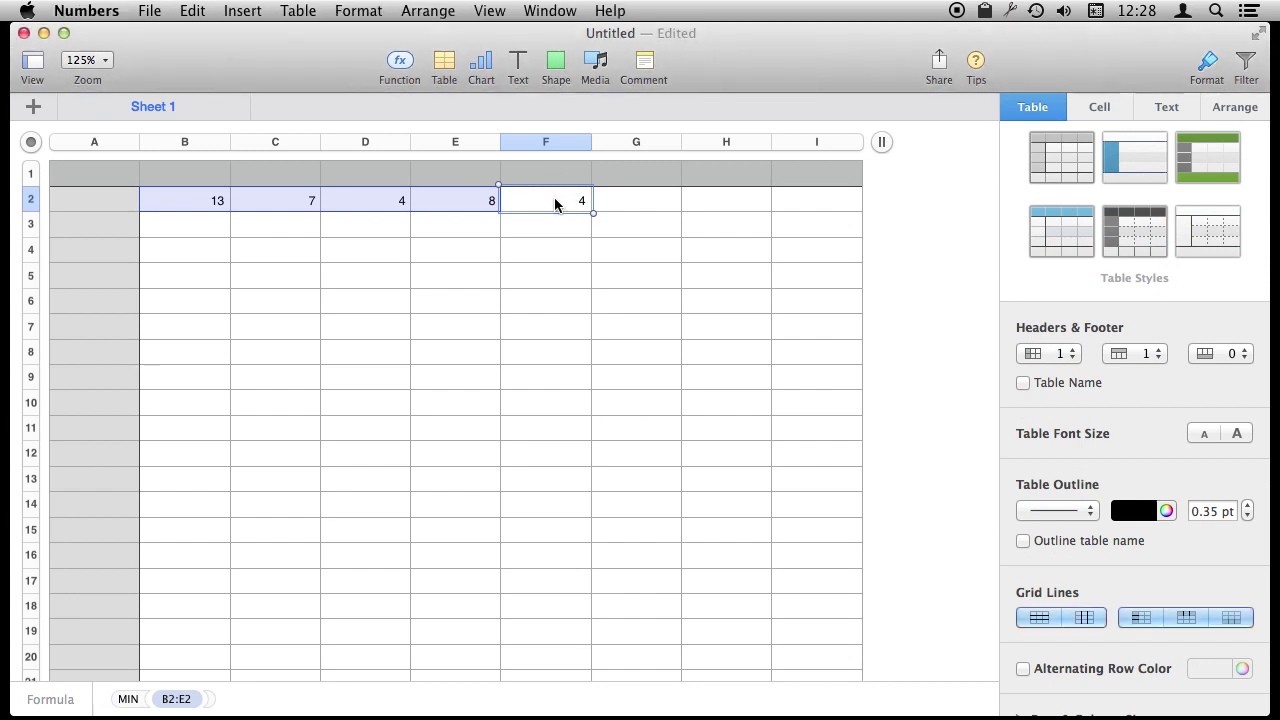
double_click(554, 200)
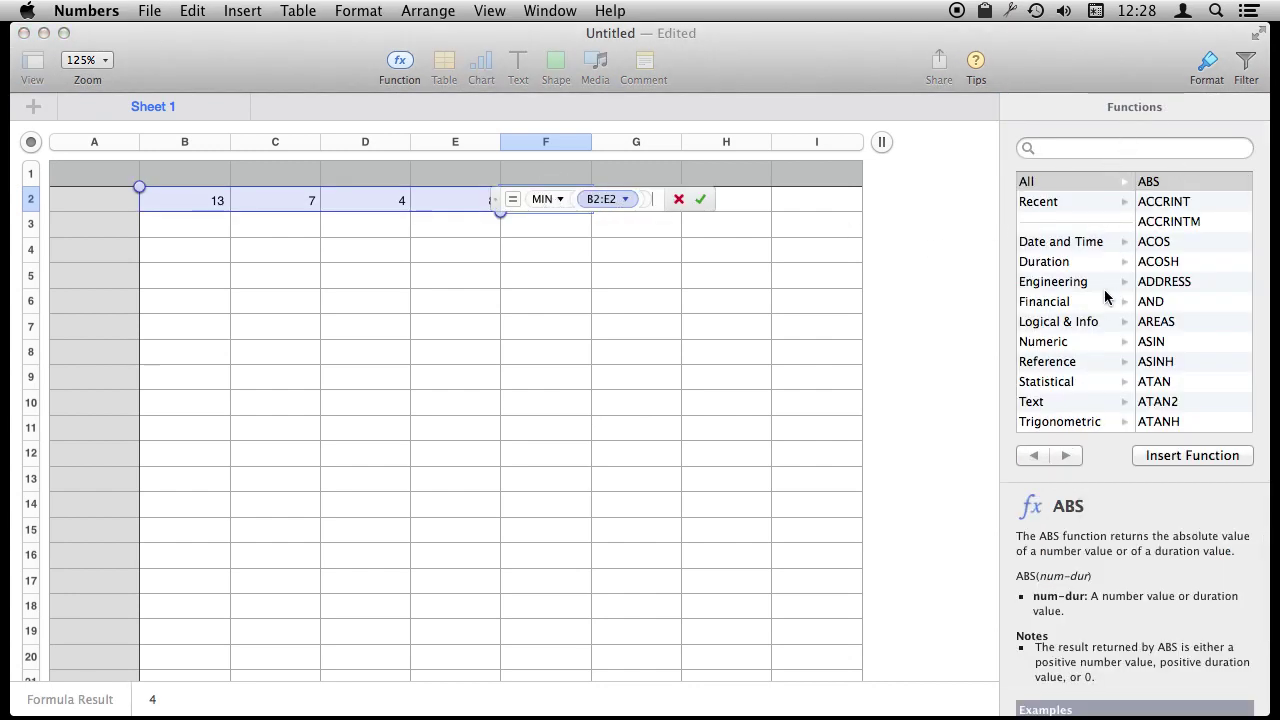
scroll(1174, 298, "down", 15)
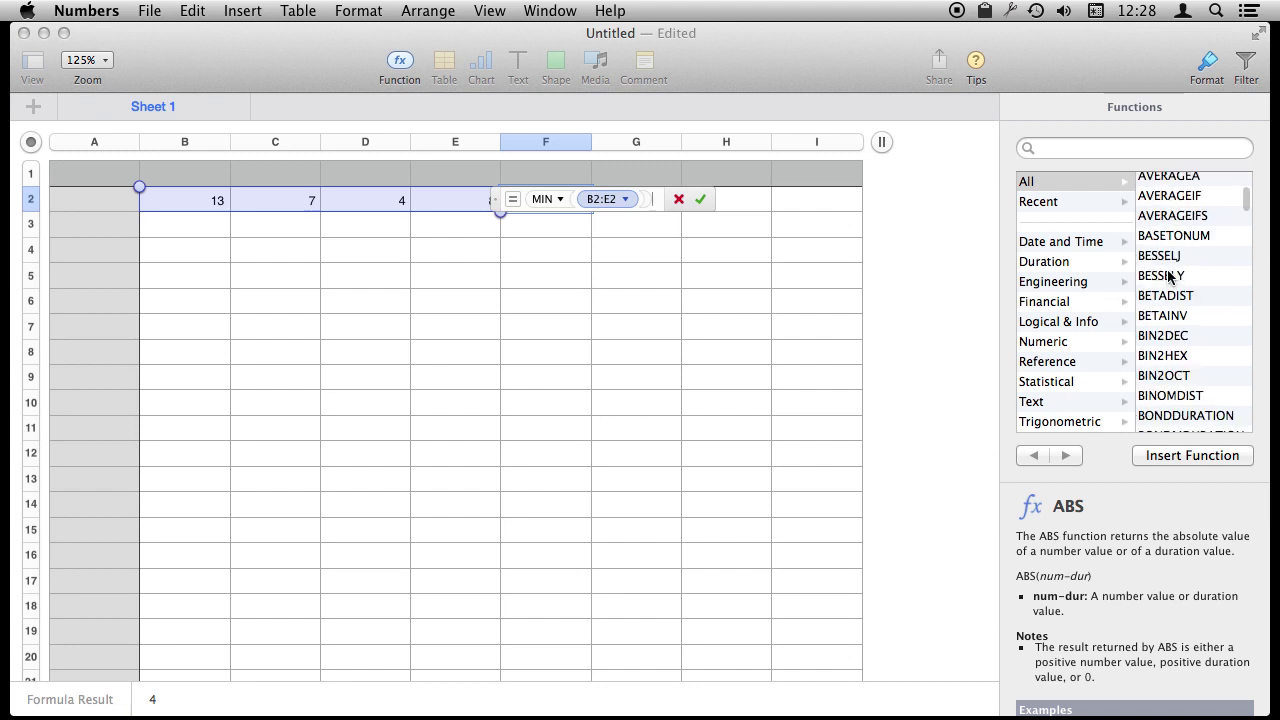
scroll(1168, 276, "up", 15)
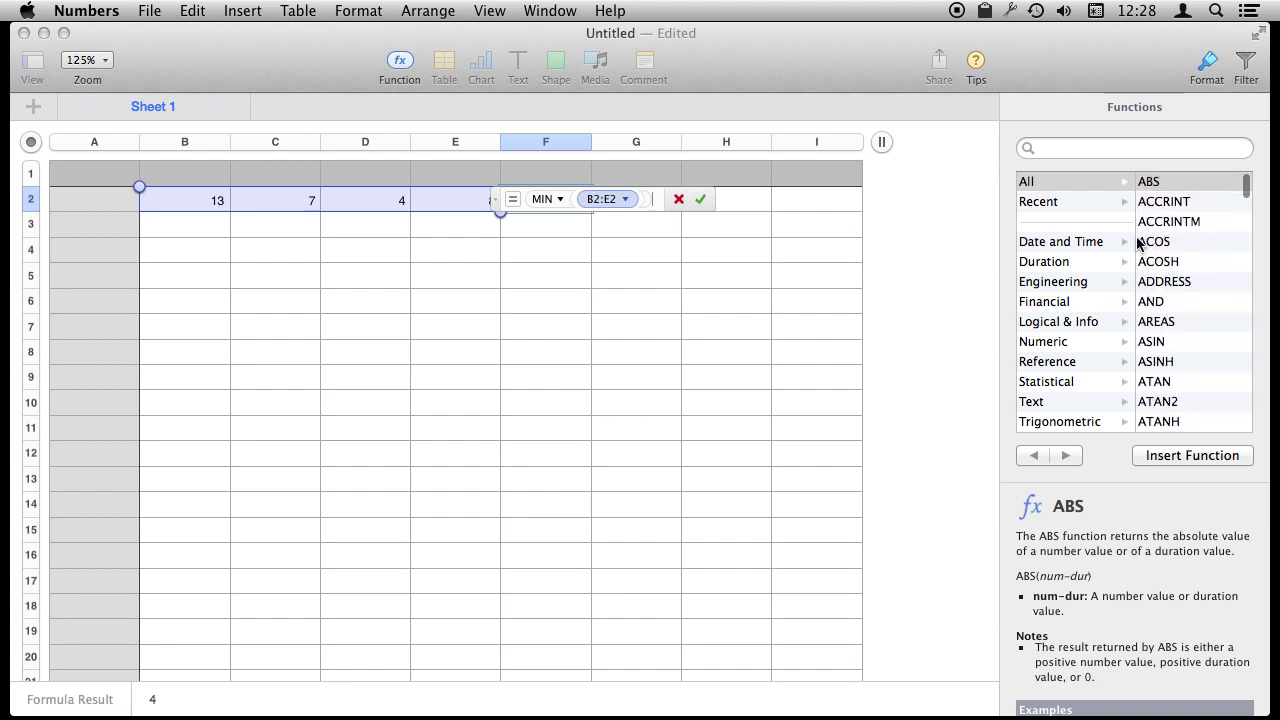
left_click(1054, 383)
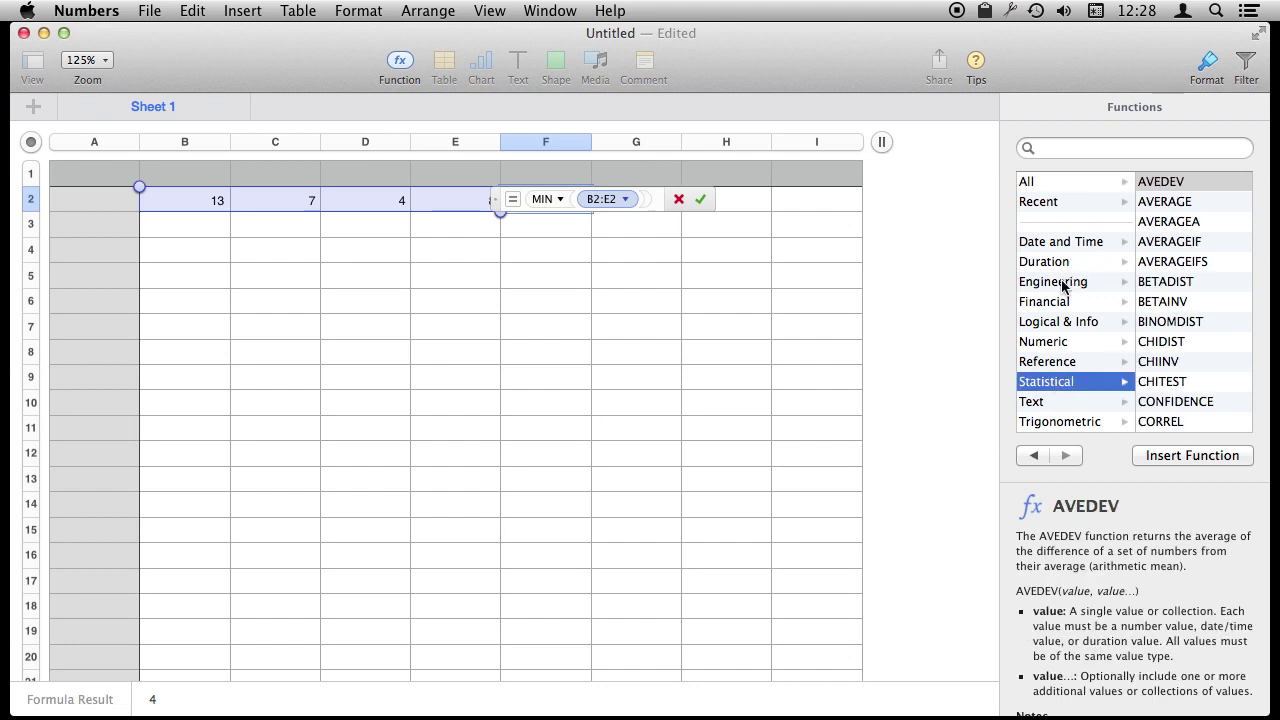
left_click(1052, 326)
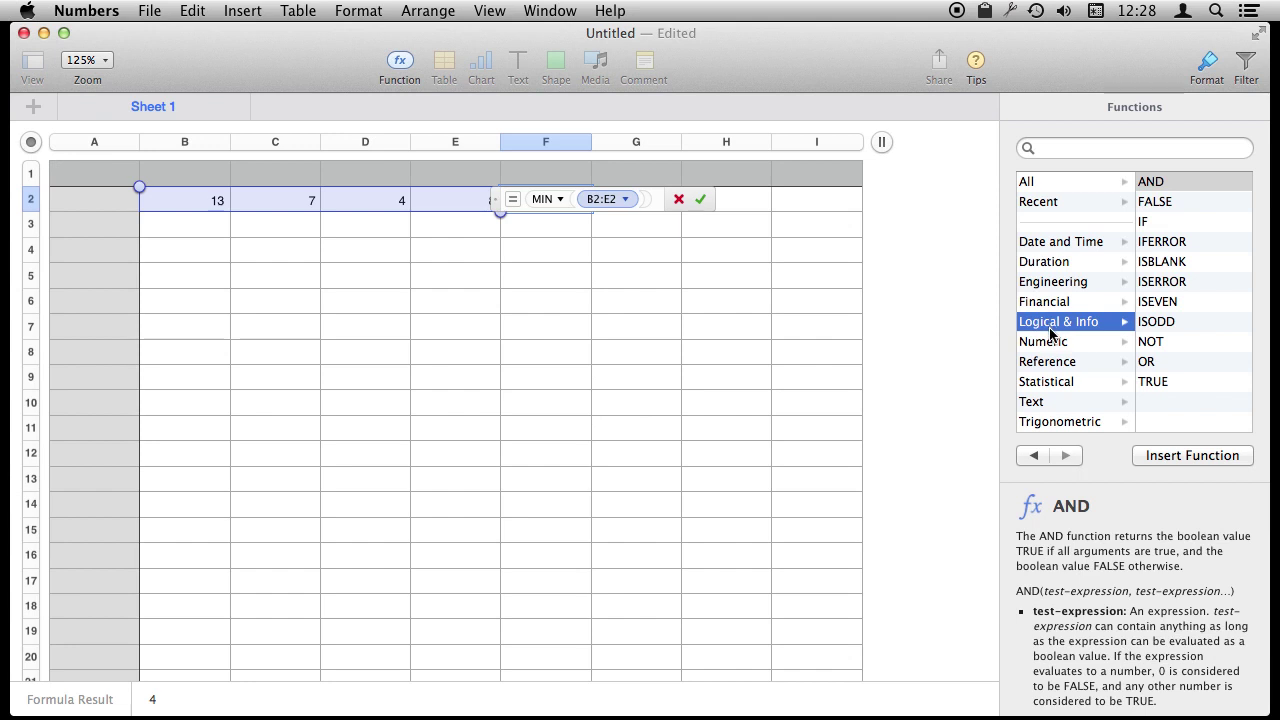
left_click(1050, 343)
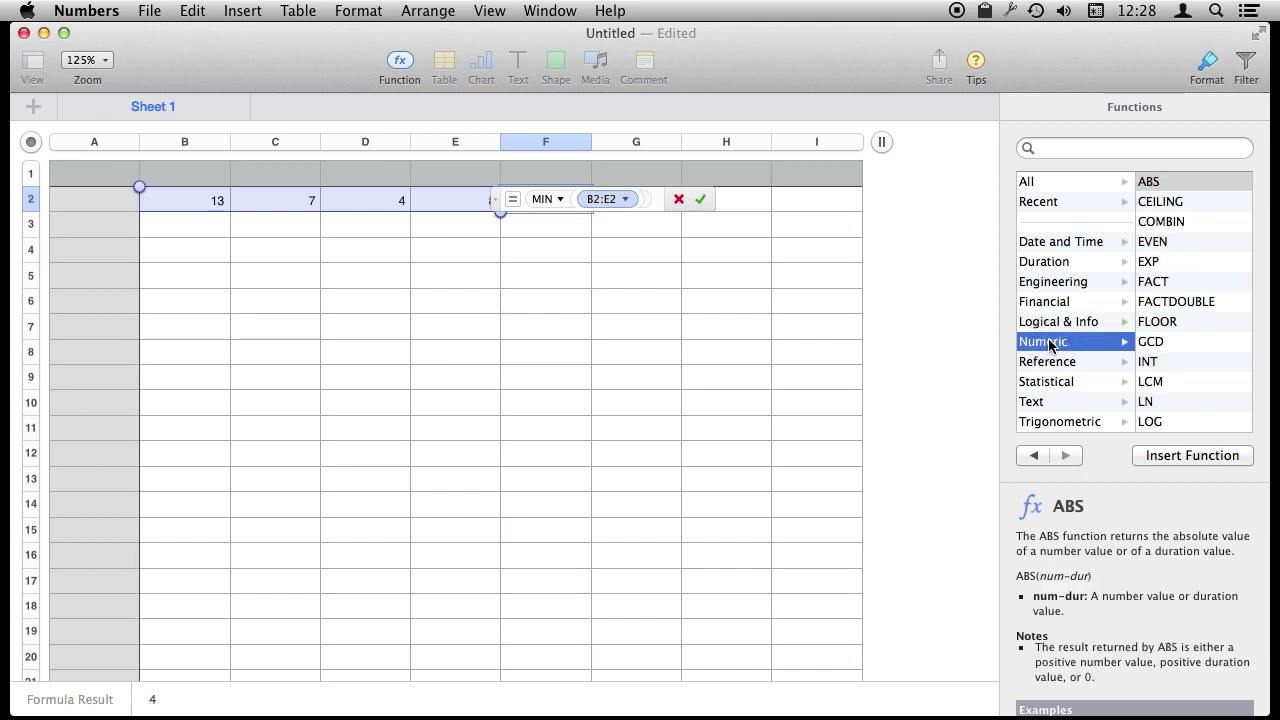
scroll(1175, 370, "down", 6)
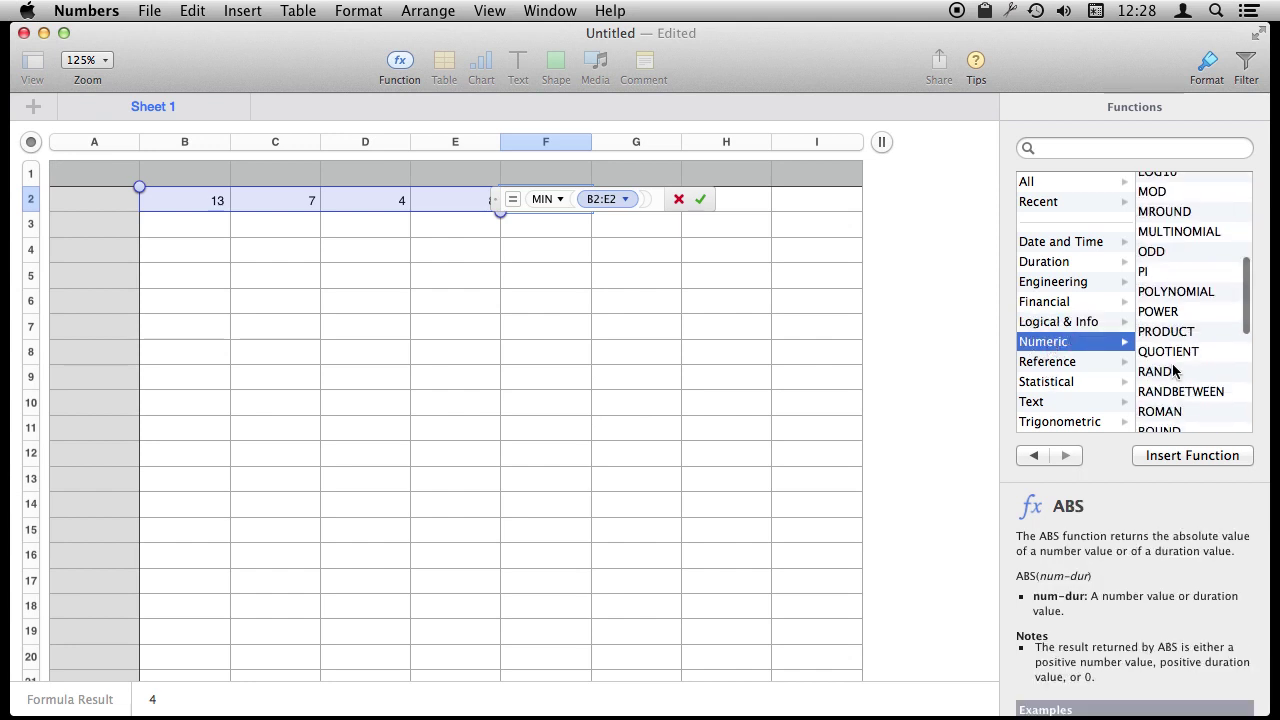
scroll(1175, 370, "down", 5)
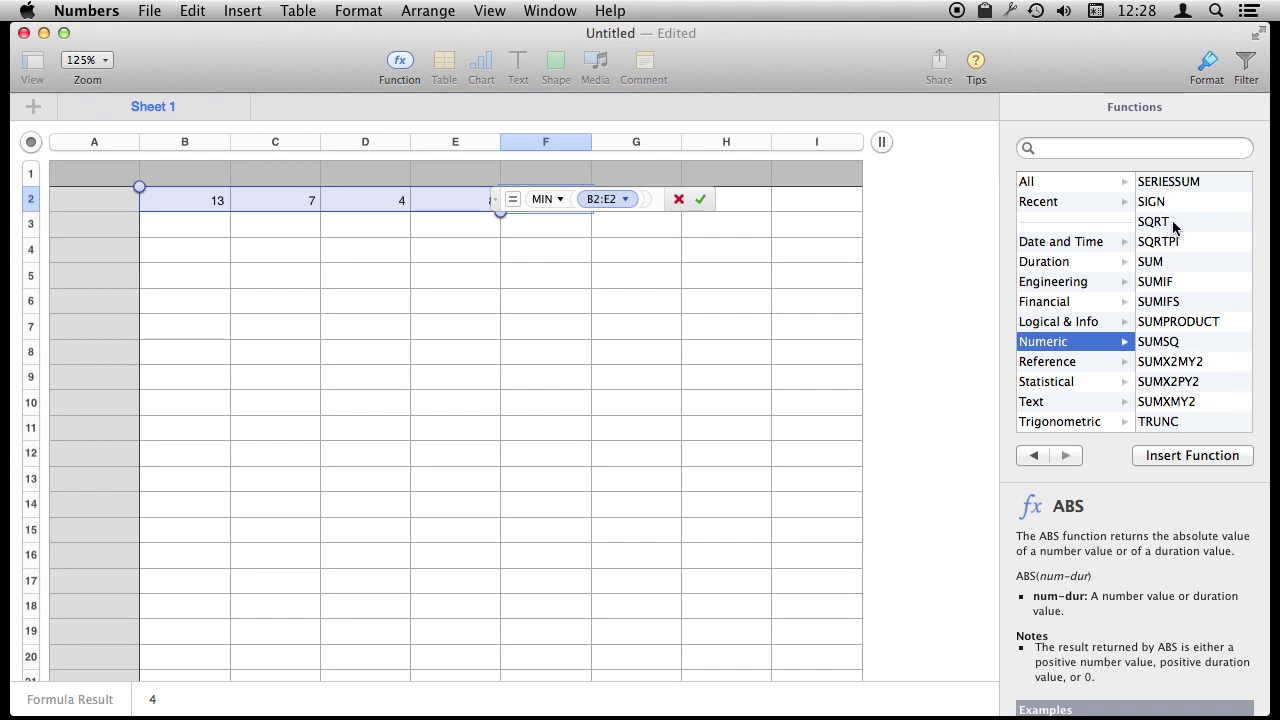
scroll(1158, 345, "up", 10)
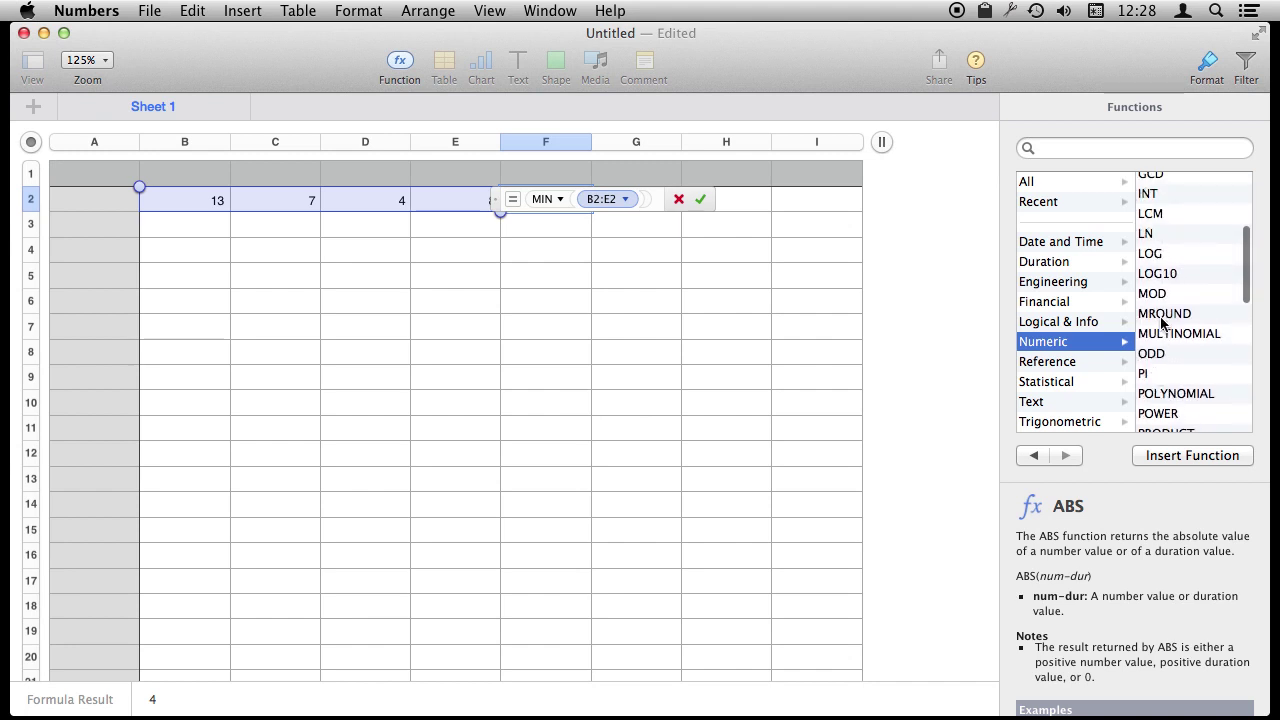
scroll(1166, 310, "up", 5)
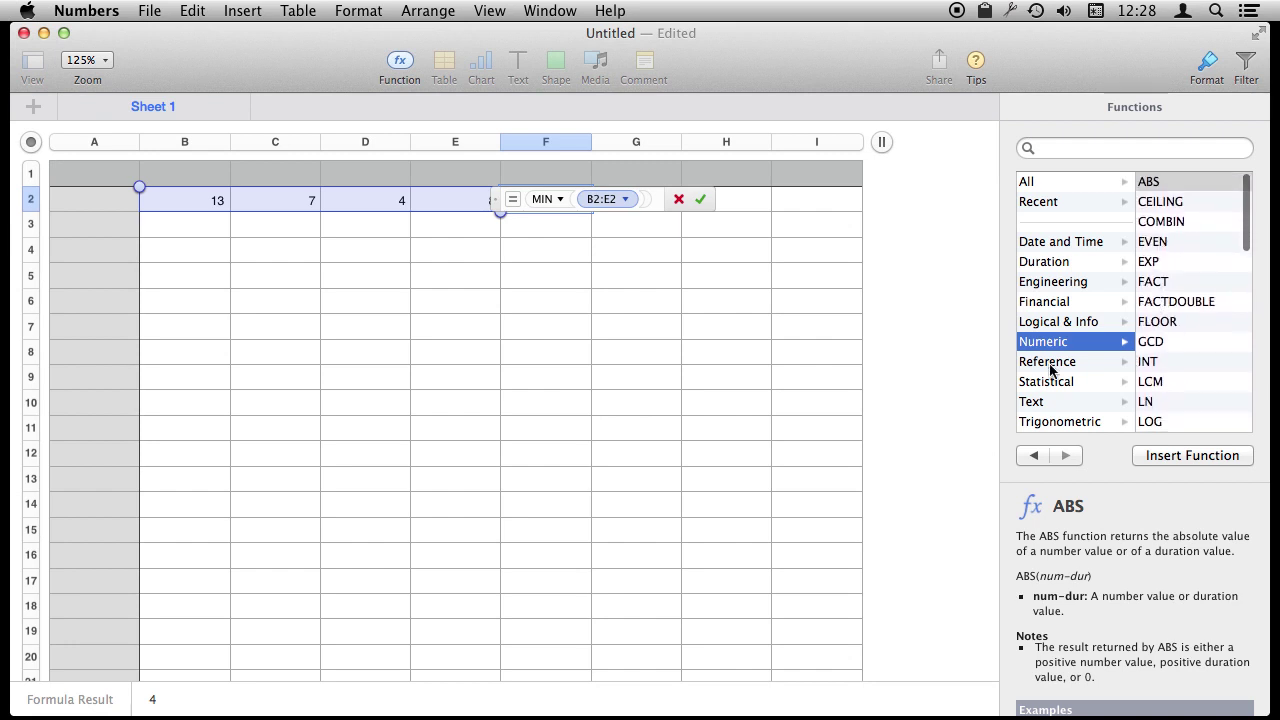
left_click(1075, 150)
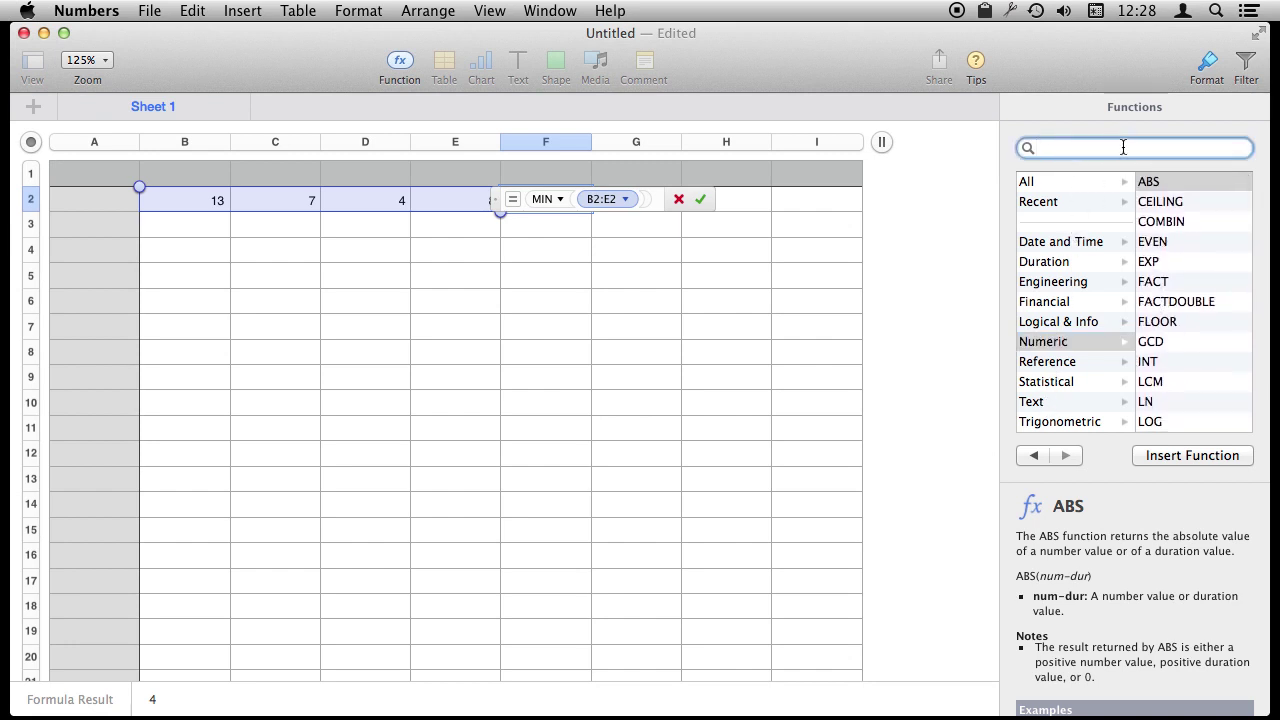
Search the function browser for 'aver' and read the AVERAGE function's description.
type("aver")
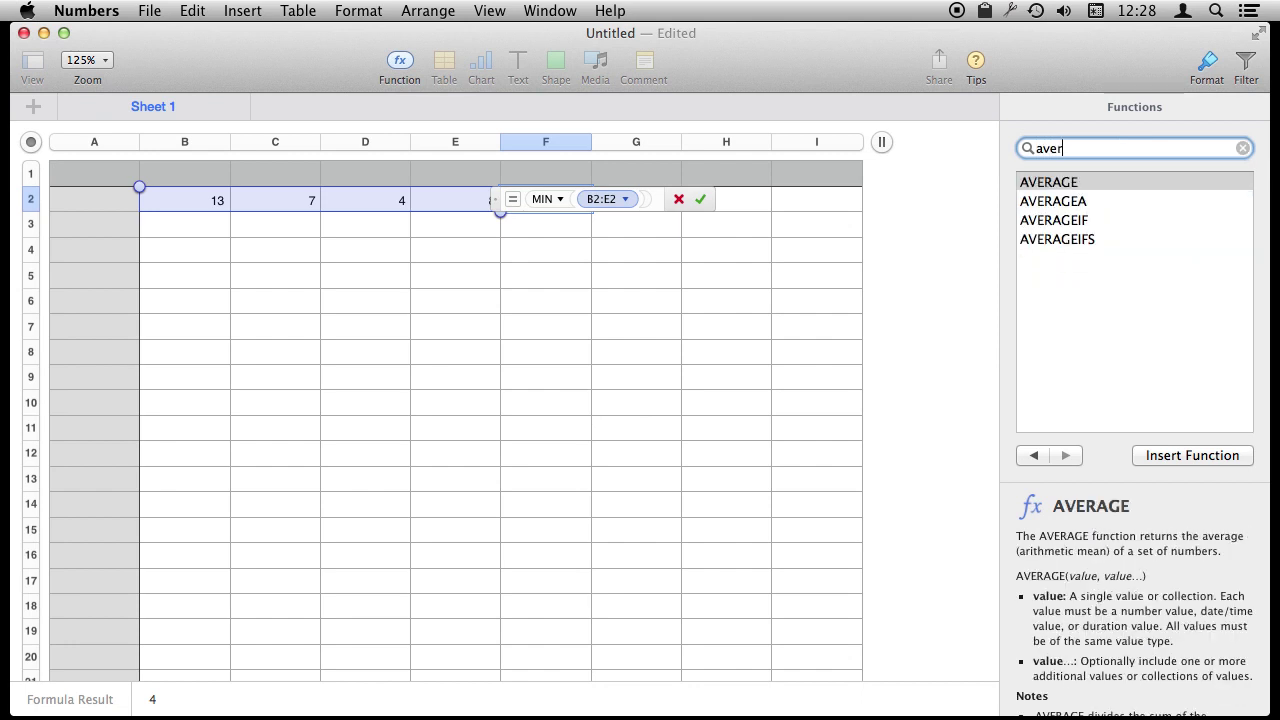
left_click(1062, 183)
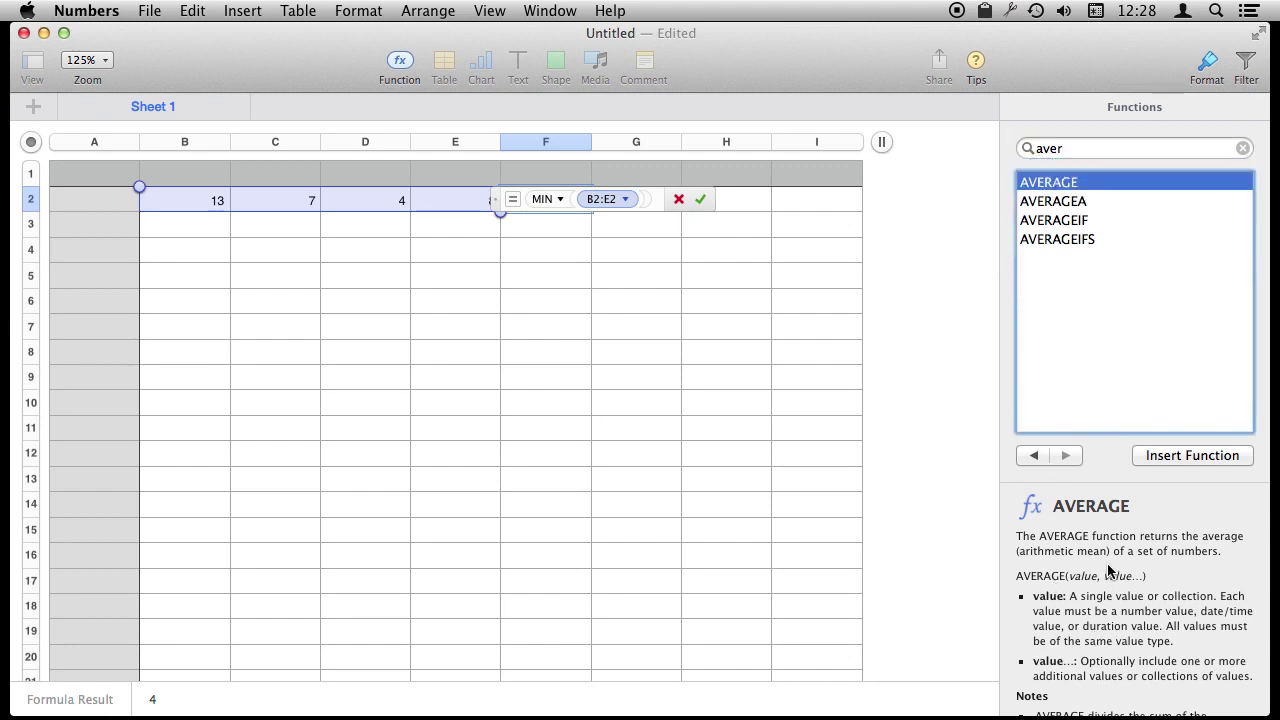
scroll(1091, 642, "down", 5)
scroll(1091, 642, "up", 5)
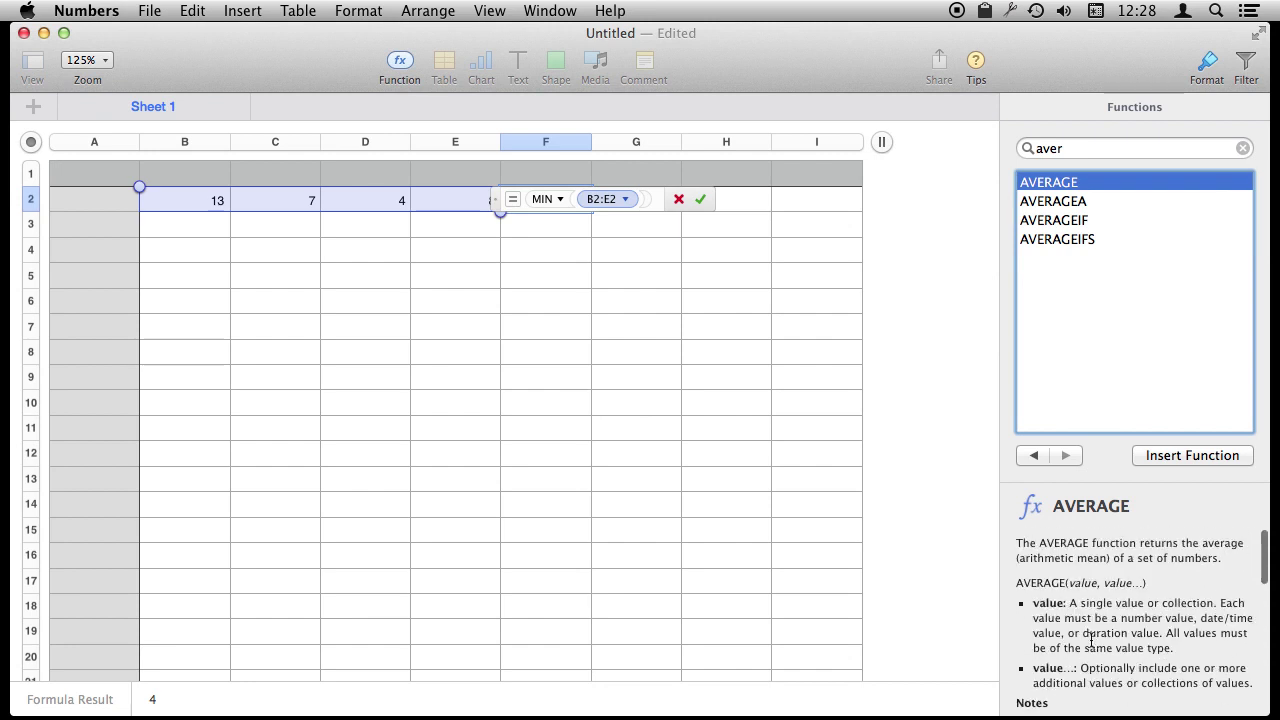
scroll(1091, 642, "down", 4)
scroll(1091, 642, "down", 3)
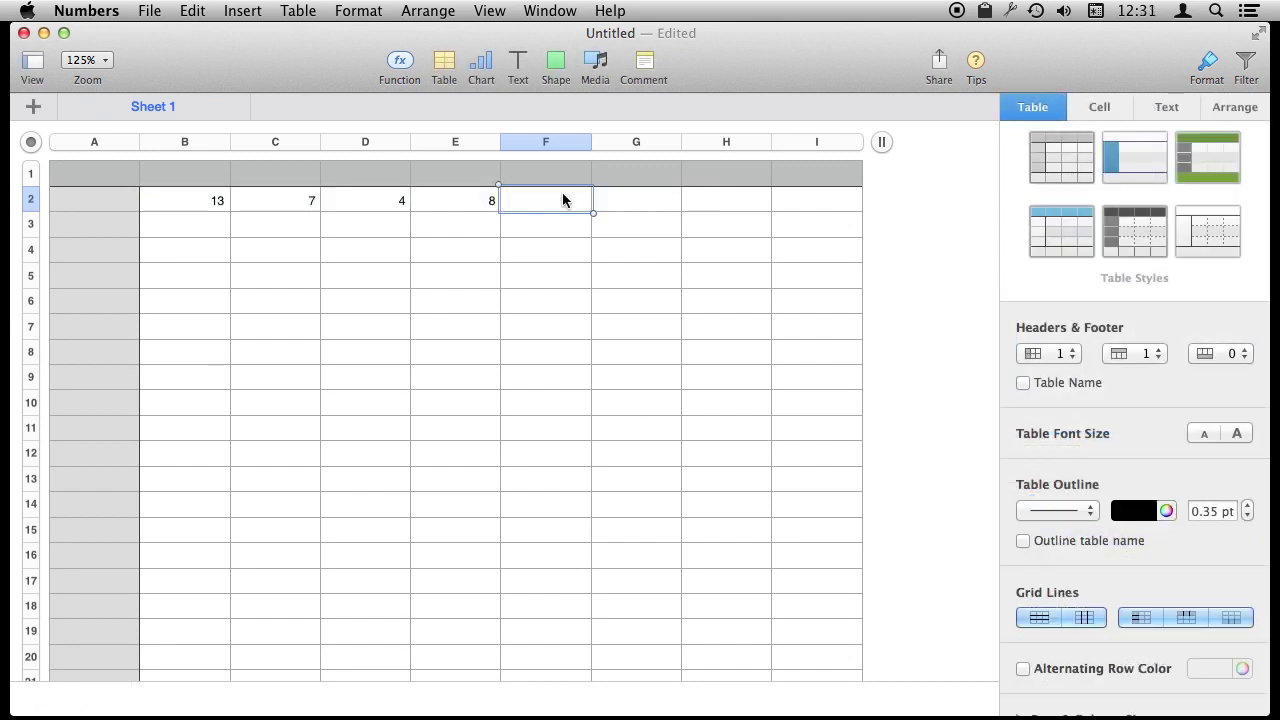
Enter a SUM of B2:E2 in F3.
left_click(543, 230)
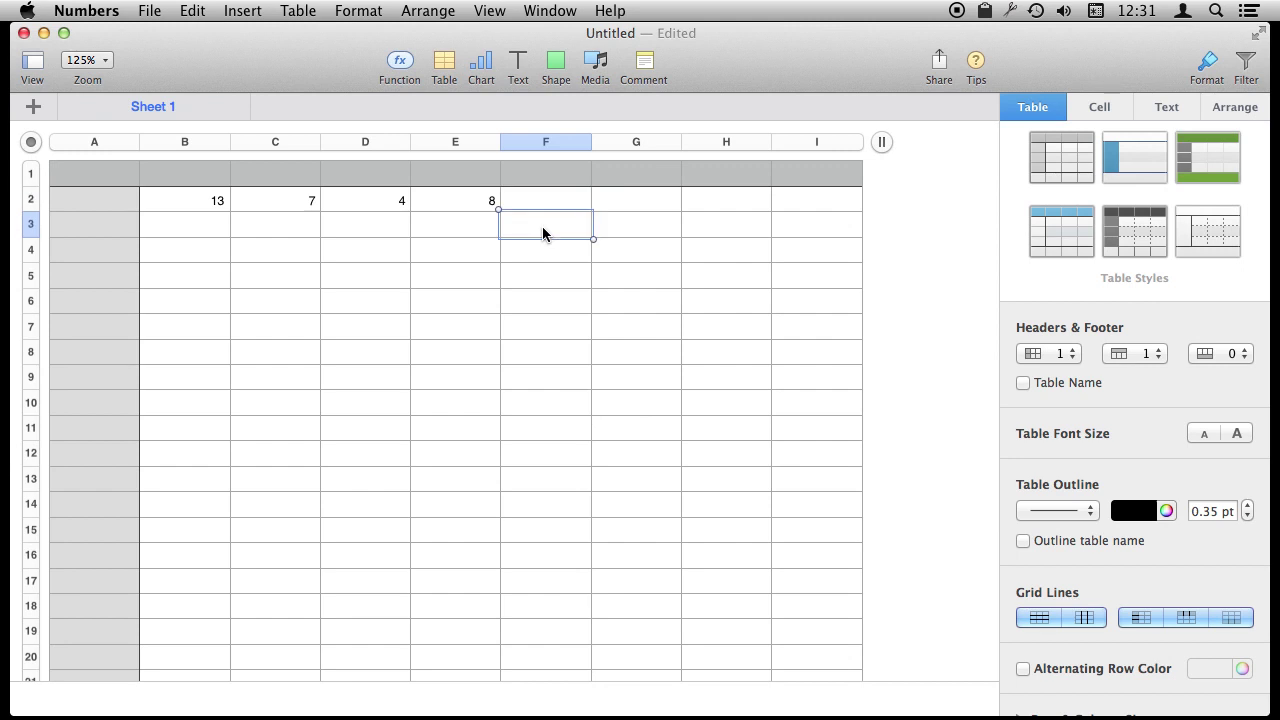
key("equal")
type("sum")
key("Return")
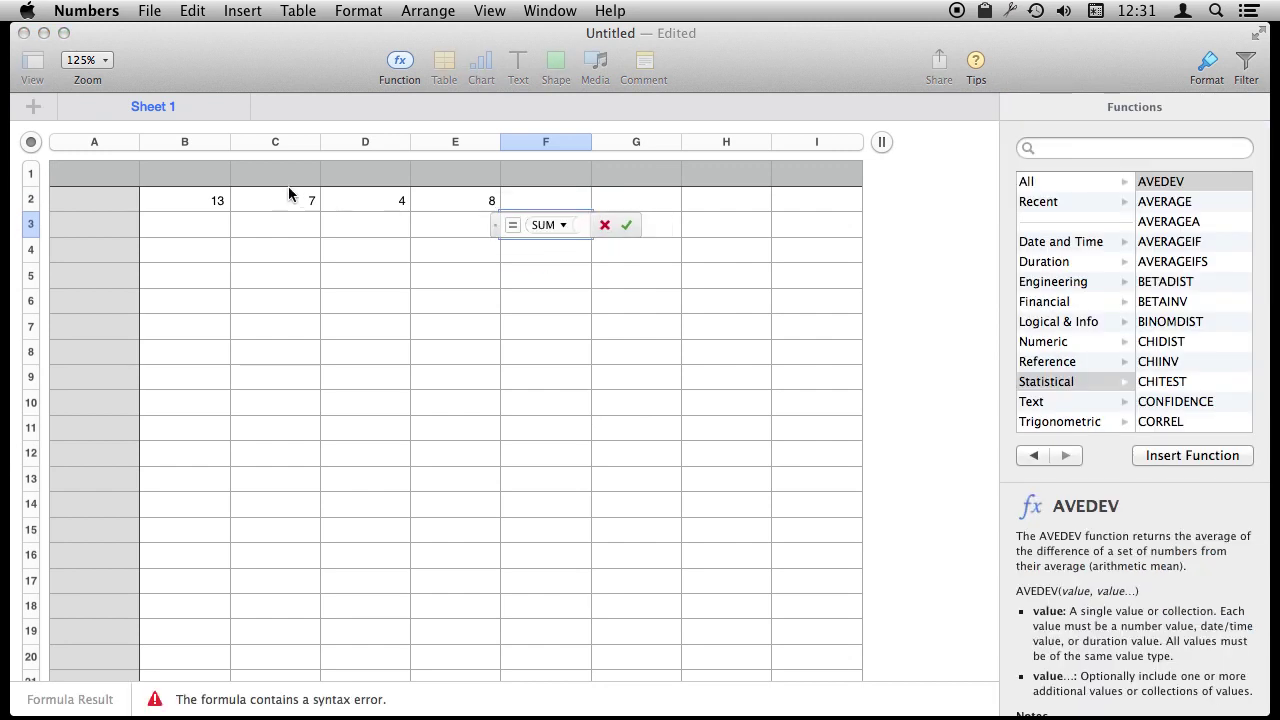
left_click_drag(193, 194, 430, 198)
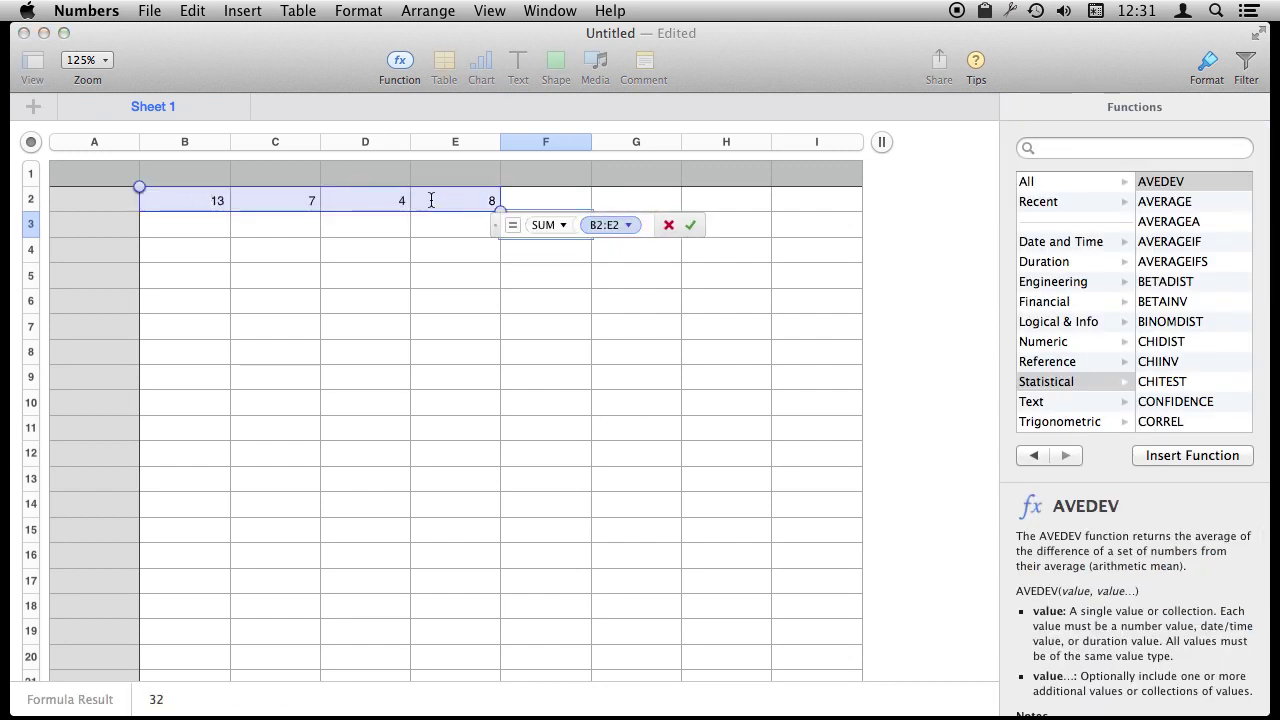
key("Return")
Clear F3 and restart it as =SUM with column C as the argument.
left_click(545, 224)
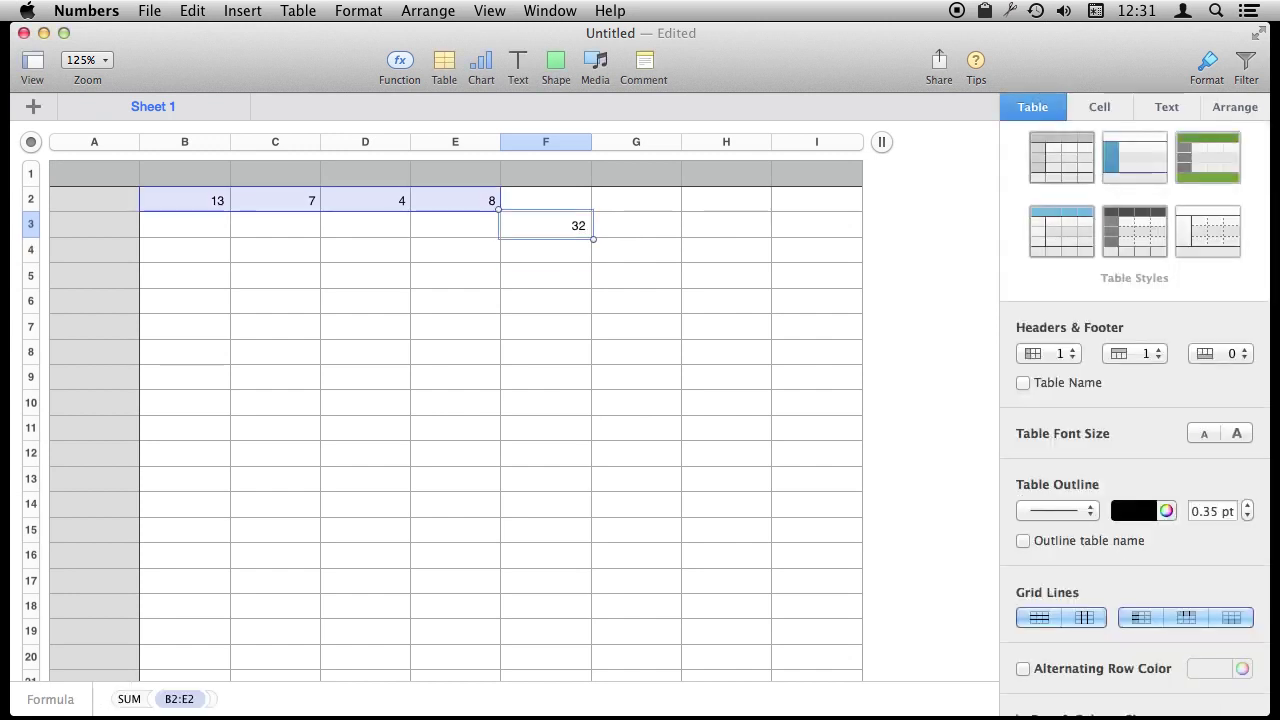
key("Delete")
type("=SUM")
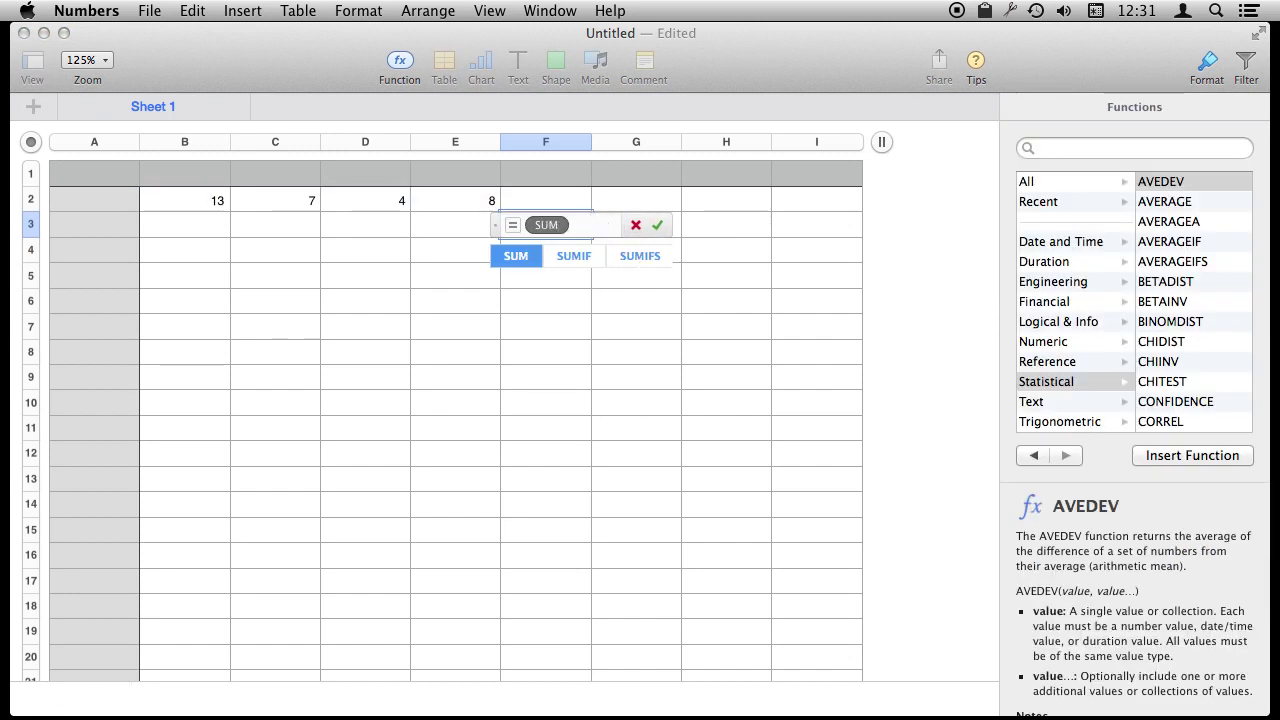
key("Escape")
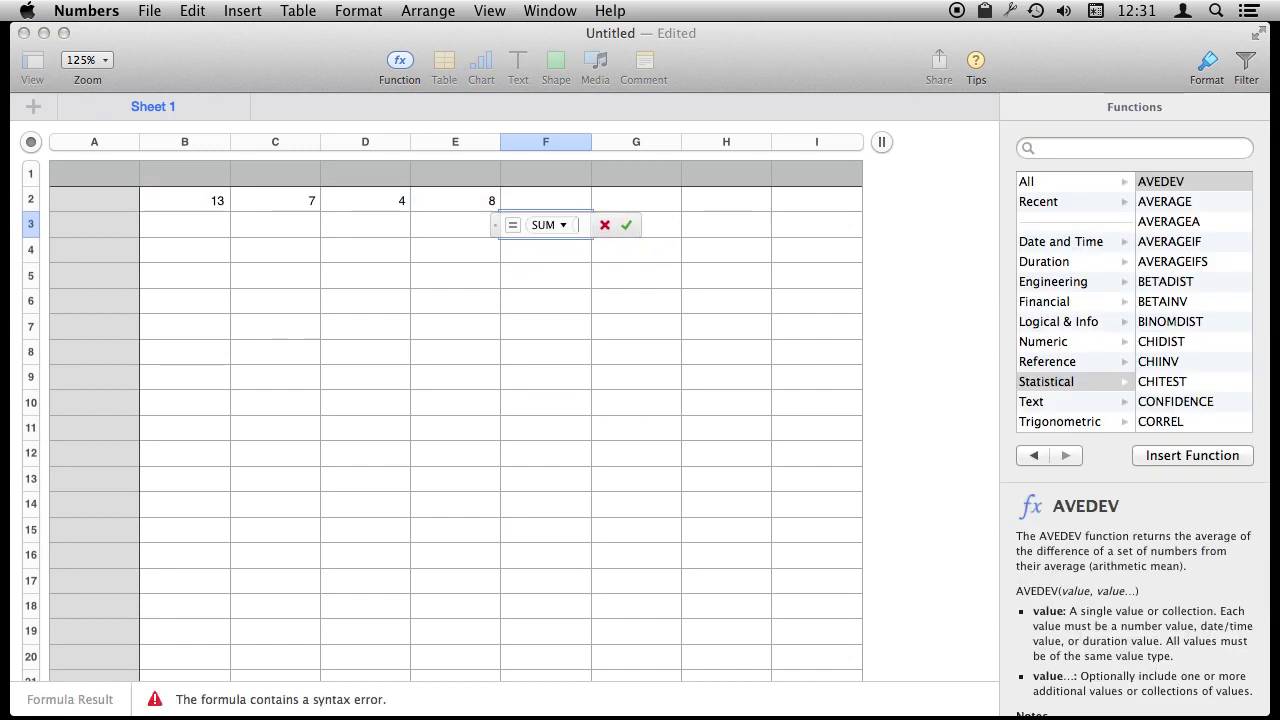
left_click(279, 142)
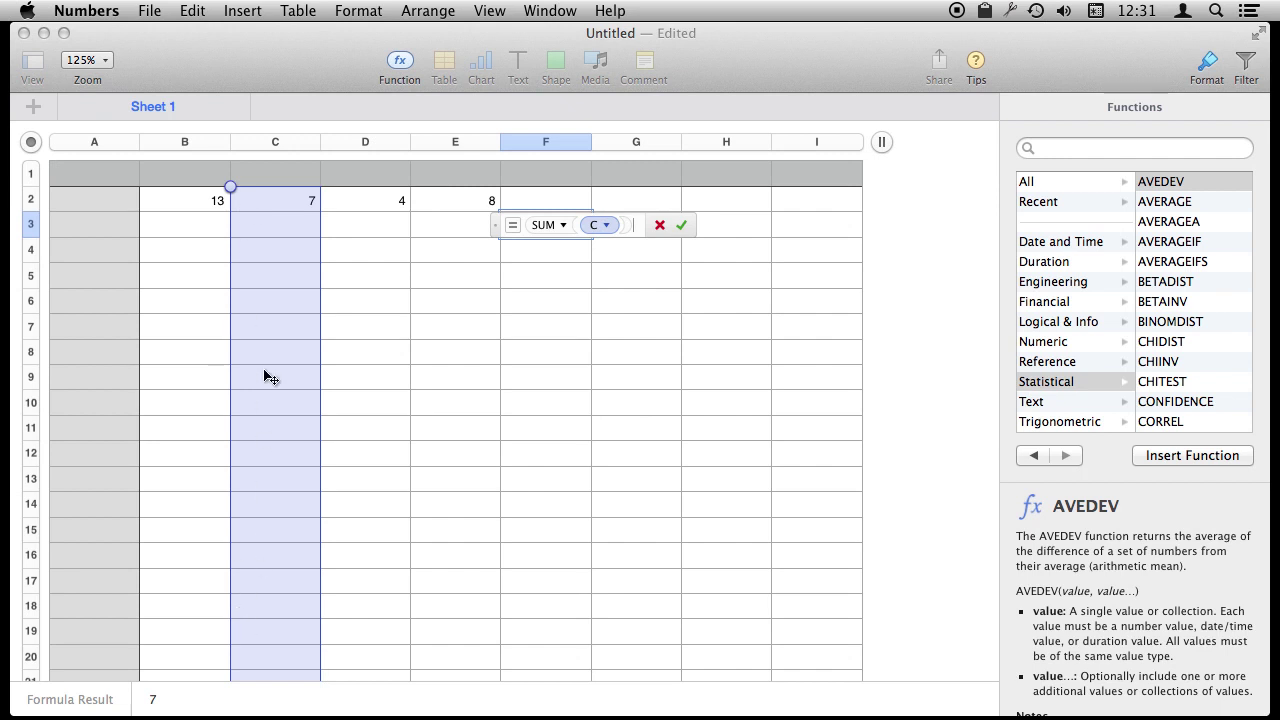
Commit F3's column C sum, then test the value 5 in column C and delete it.
key("Return")
key("Left")
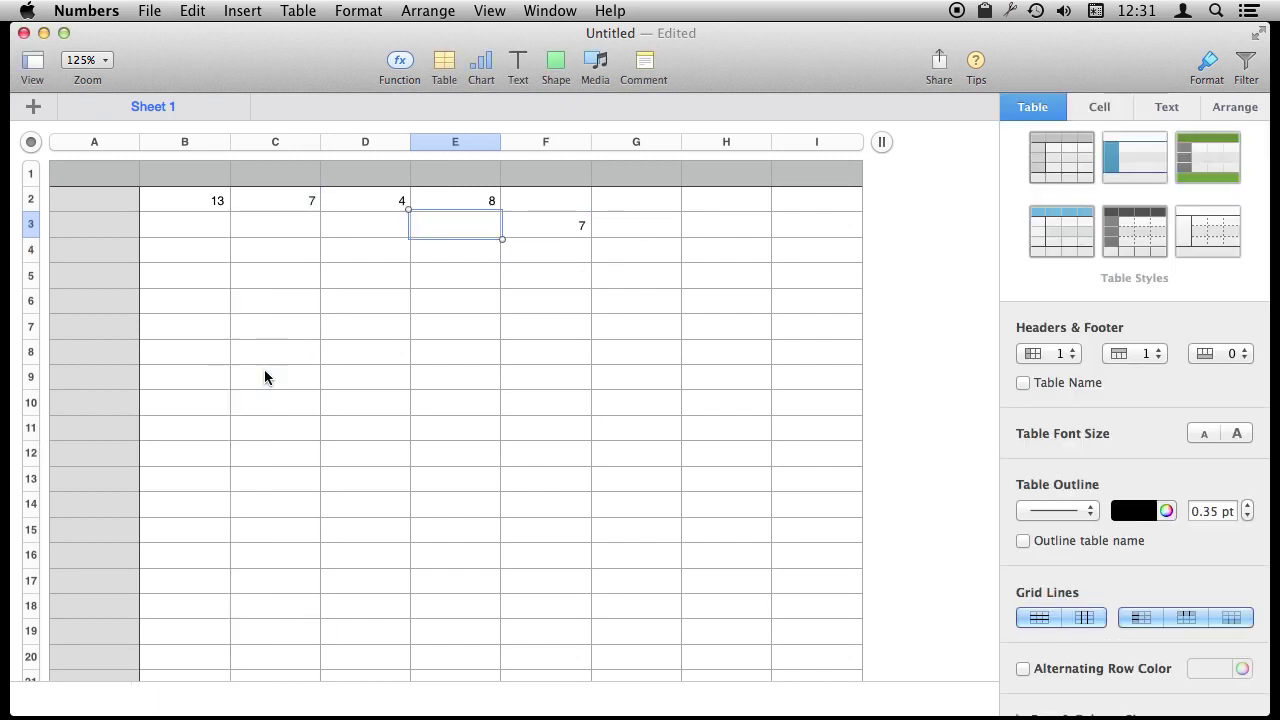
key("Left")
key("Left")
key("Down")
key("Down")
type("5")
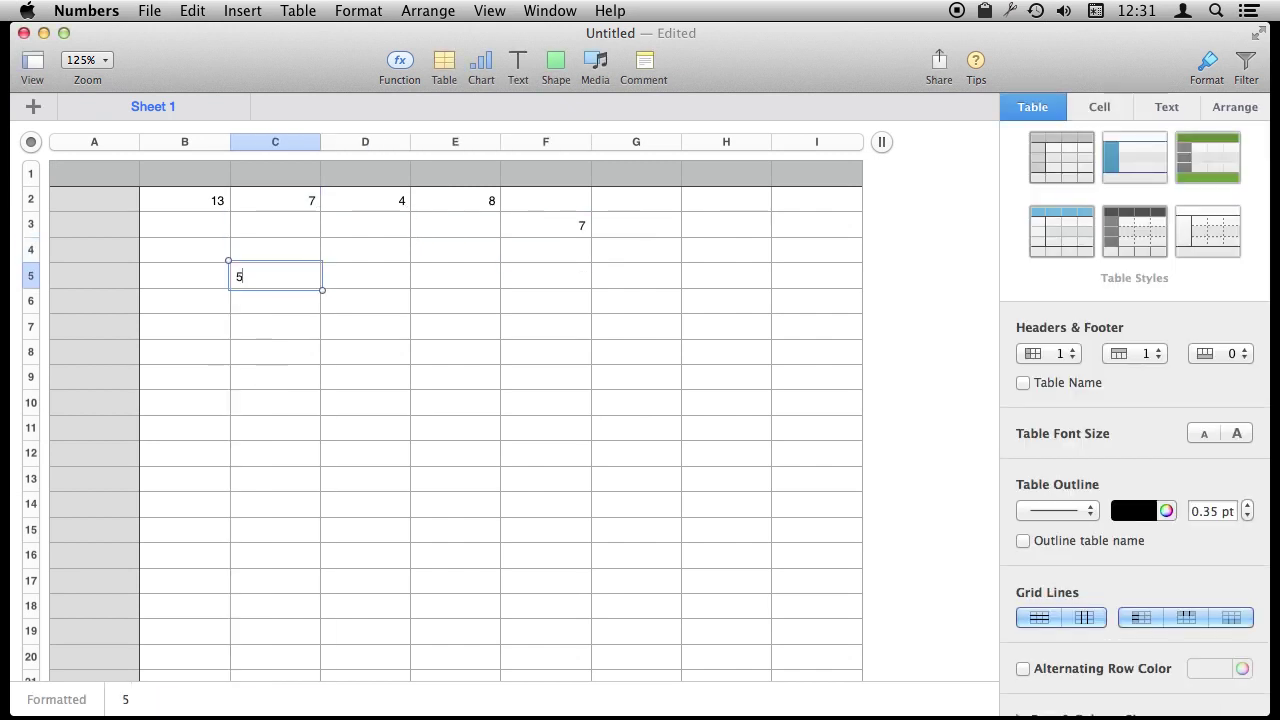
key("Return")
key("Up")
key("Delete")
key("Down")
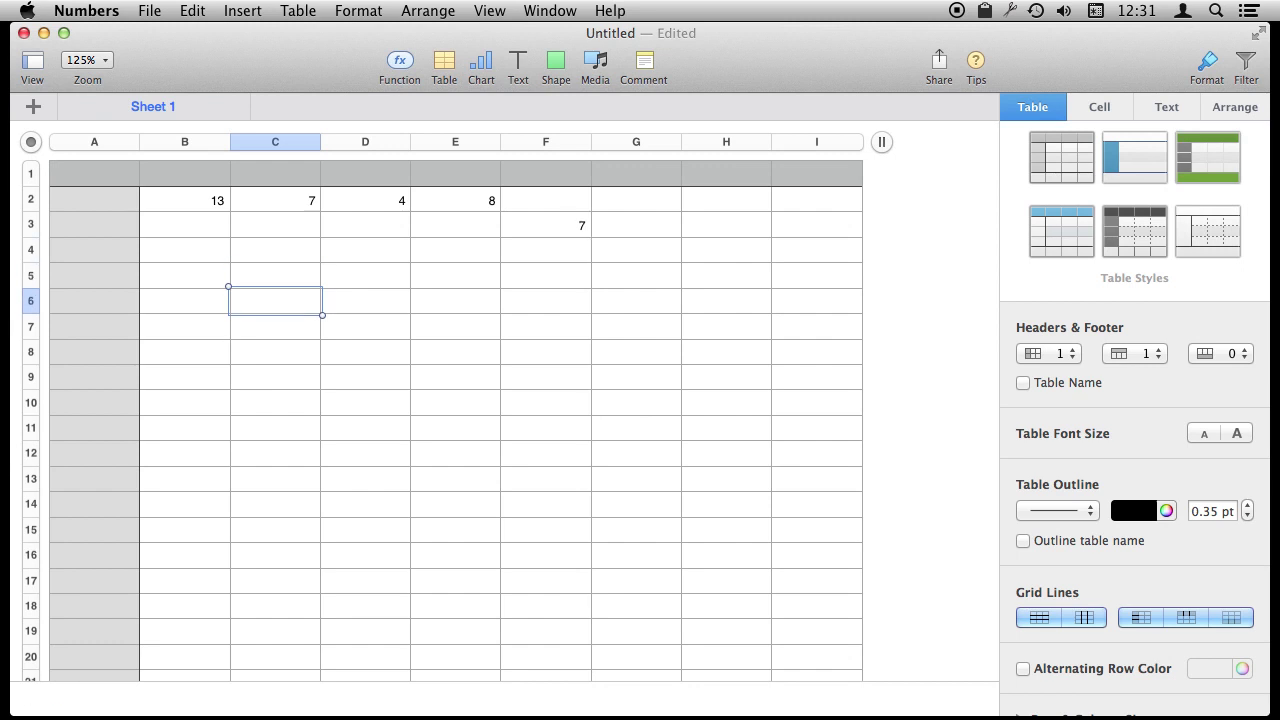
Rewrite F3 as a SUM of all of row 2, giving 32.
left_click(536, 222)
key("Delete")
type("=sum")
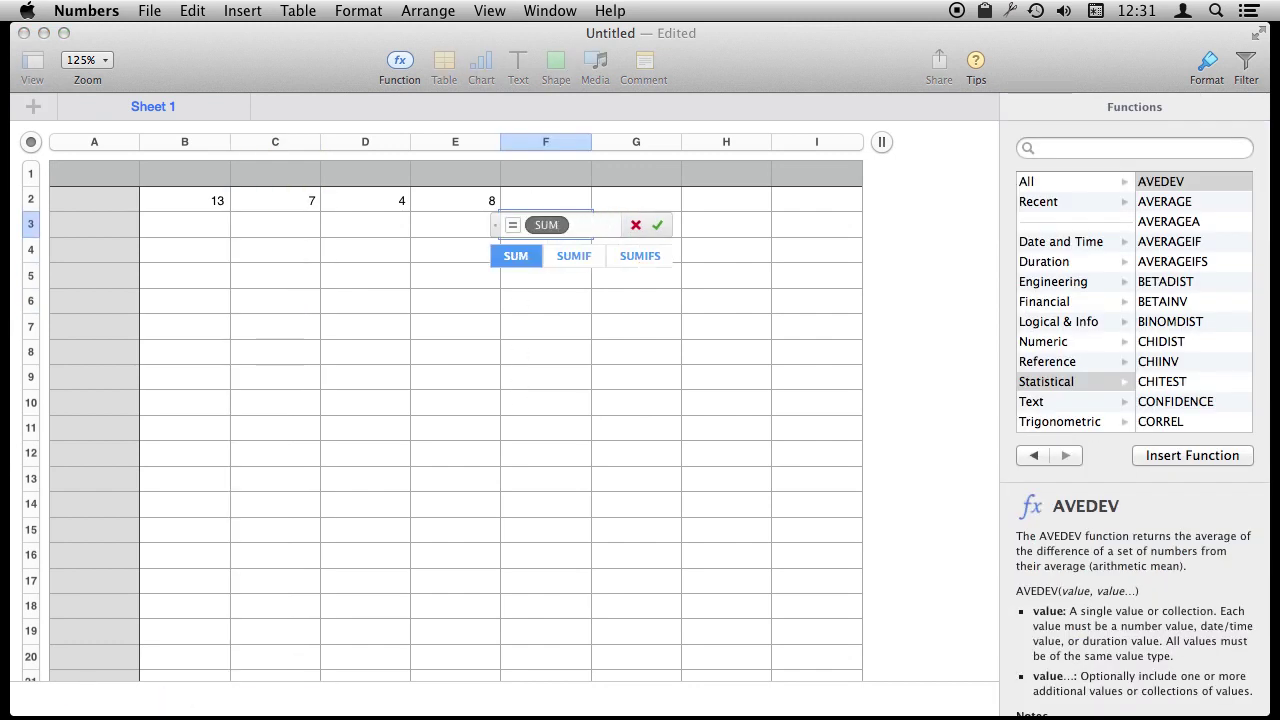
key("Return")
left_click(31, 200)
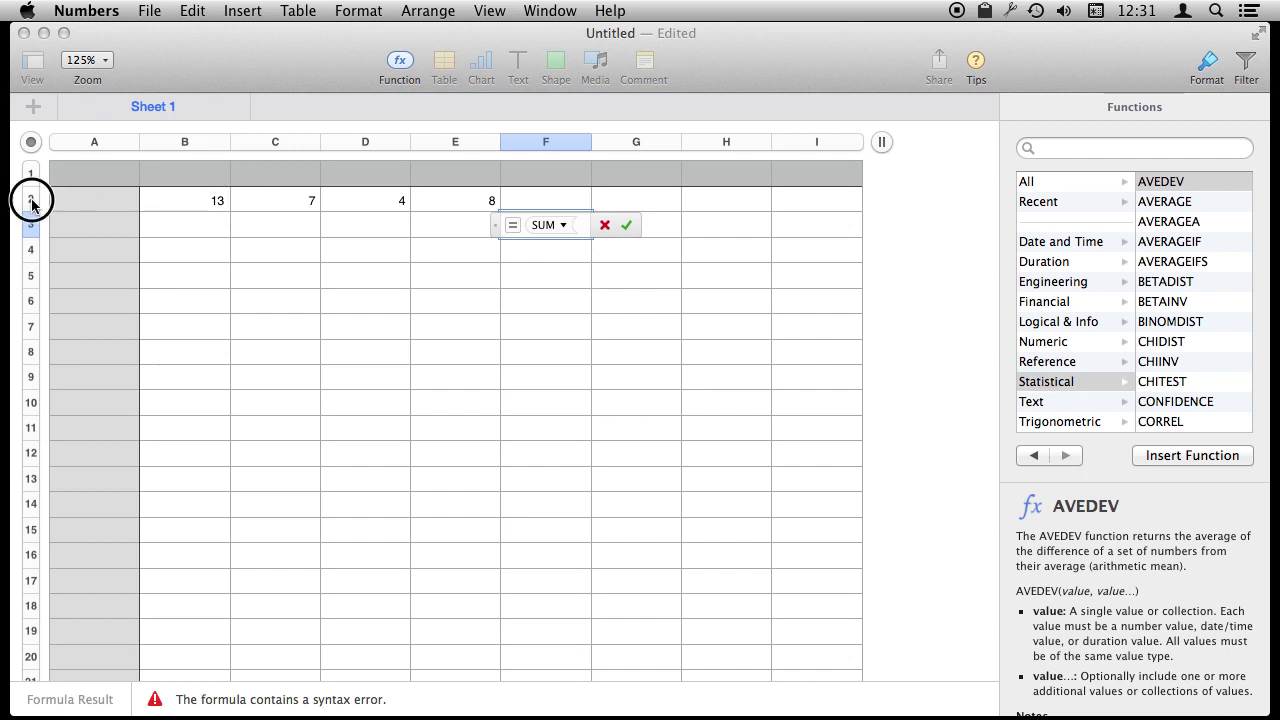
key("Return")
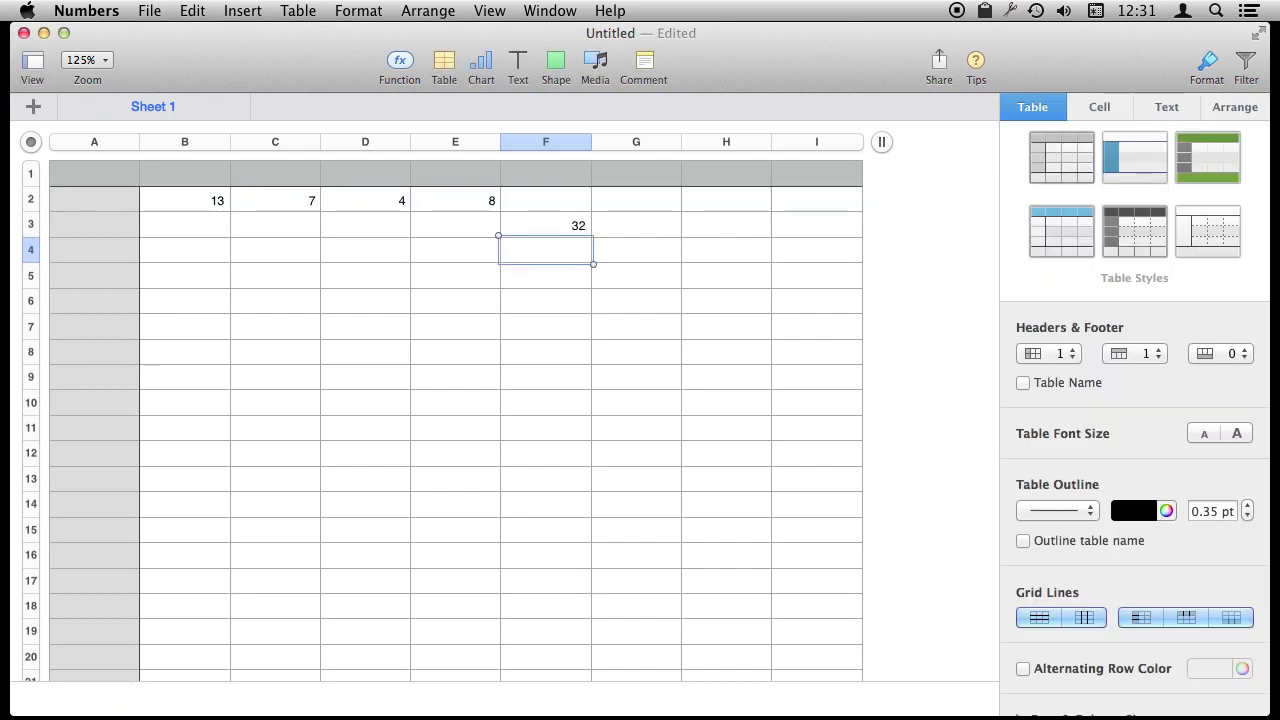
left_click(545, 225)
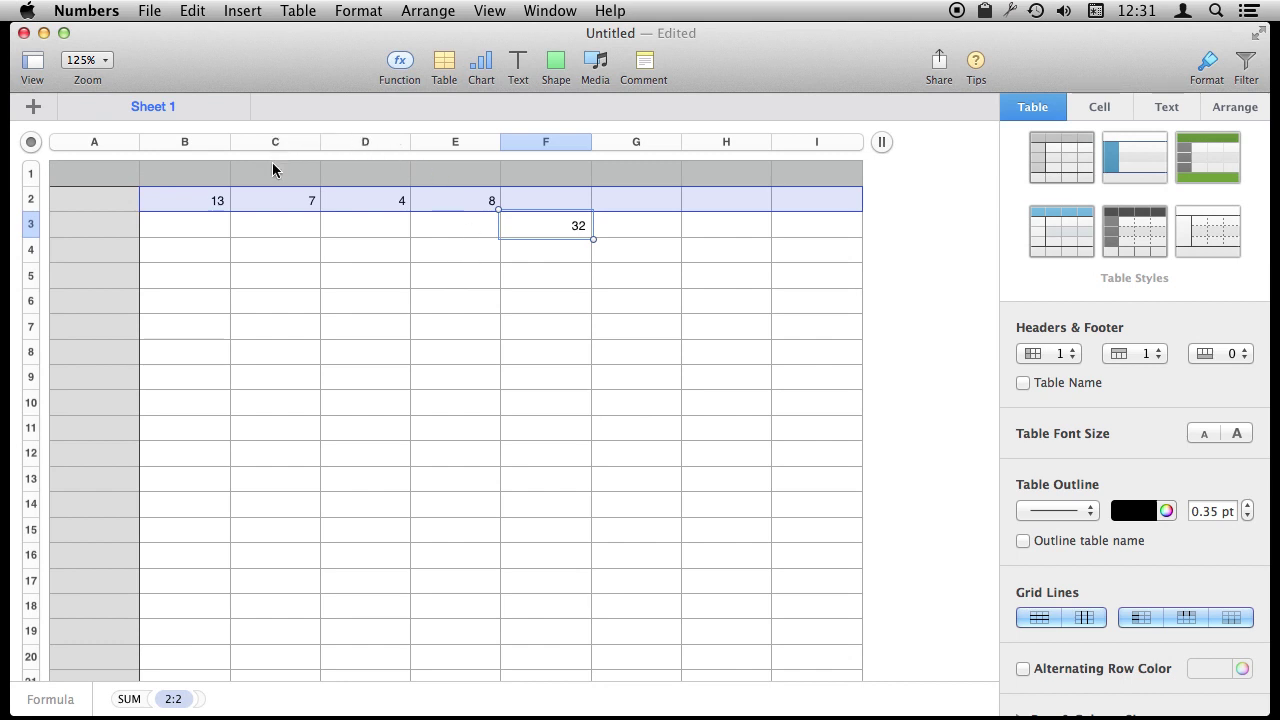
Fill B3, C3, D3 and E3 with 3, 35, 23 and 6.
left_click(403, 245)
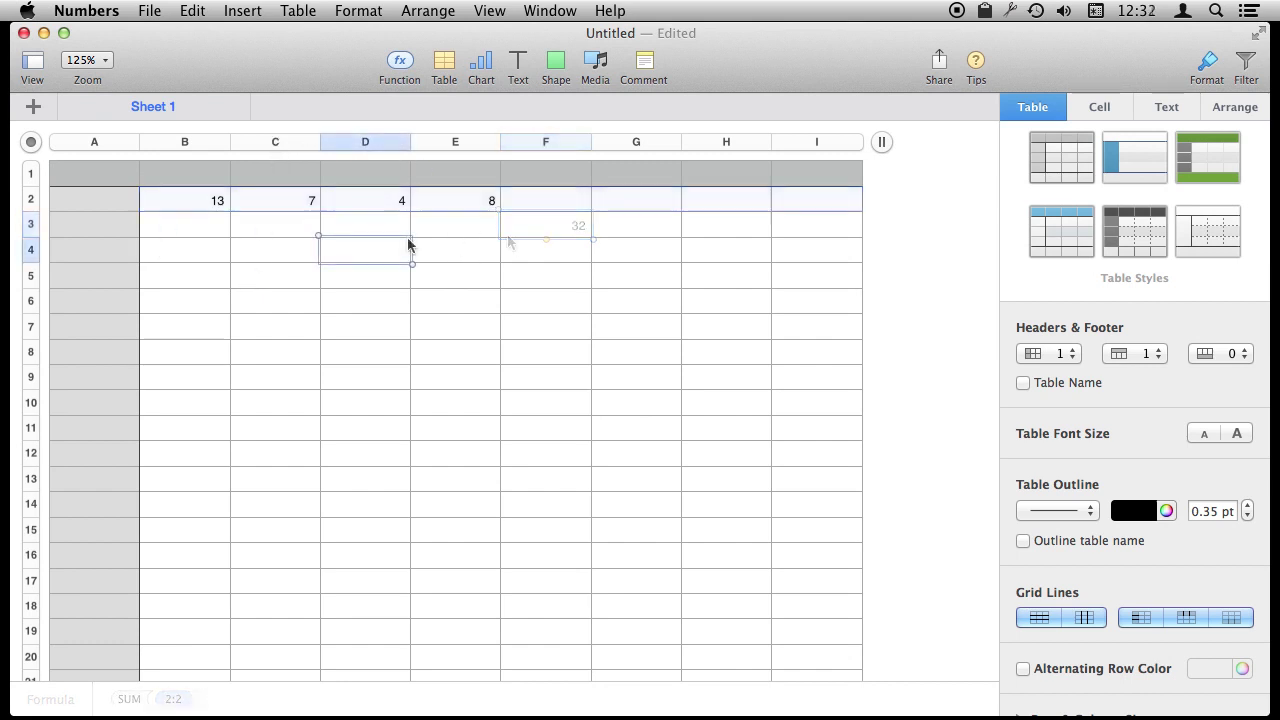
left_click(193, 226)
type("3")
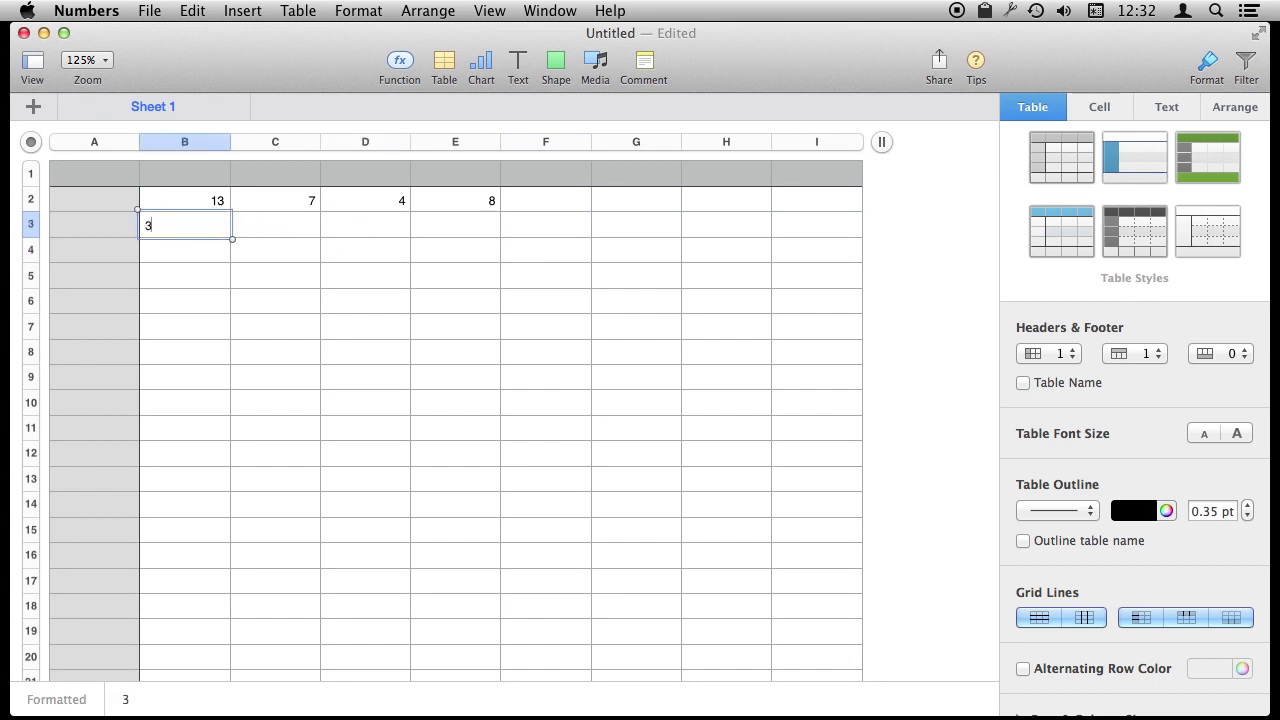
key("Return")
left_click(275, 225)
type("35")
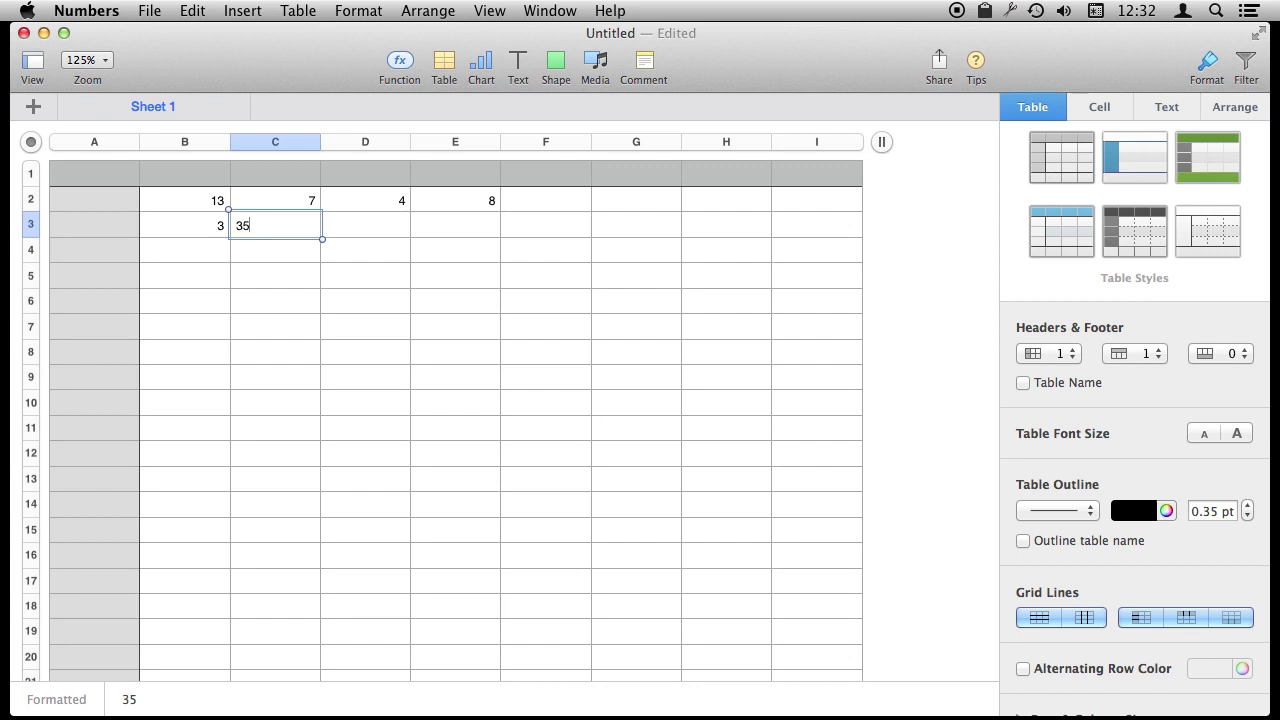
key("Return")
left_click(365, 225)
type("23")
key("Return")
left_click(455, 225)
type("6")
key("Return")
Start a new SUM formula in F2.
key("Up")
key("Up")
key("Right")
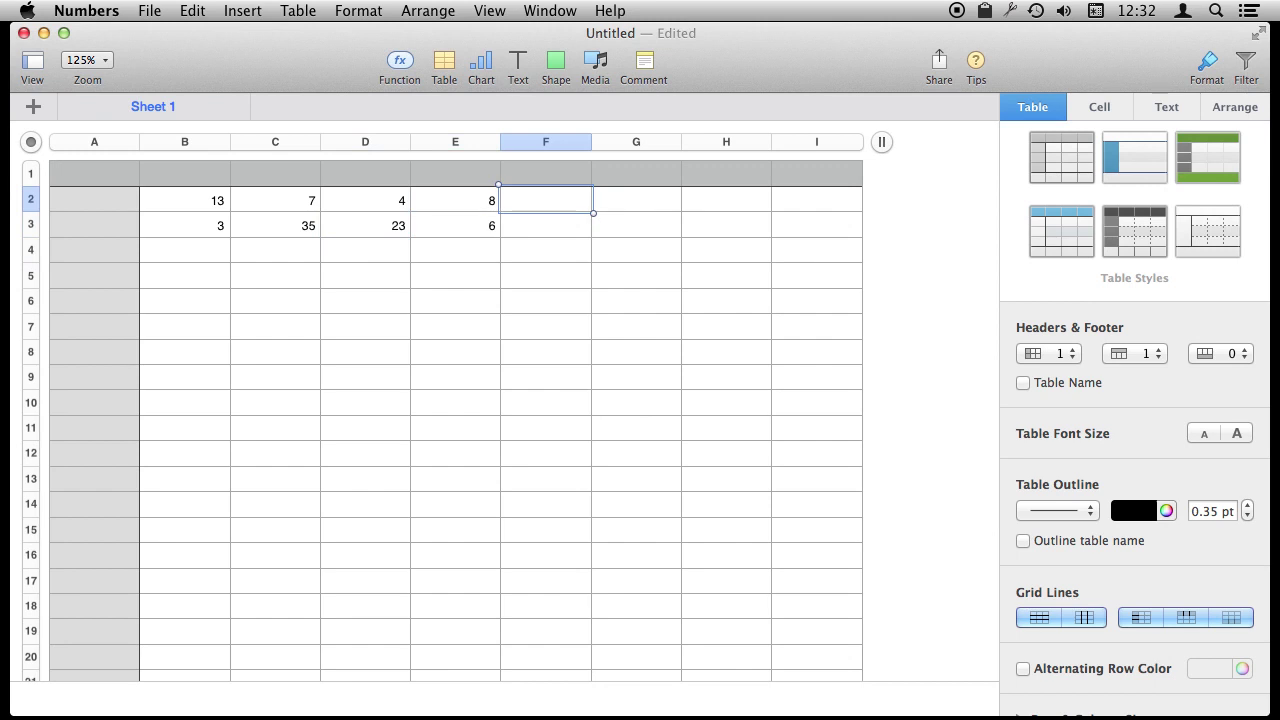
type("=sum")
key("Return")
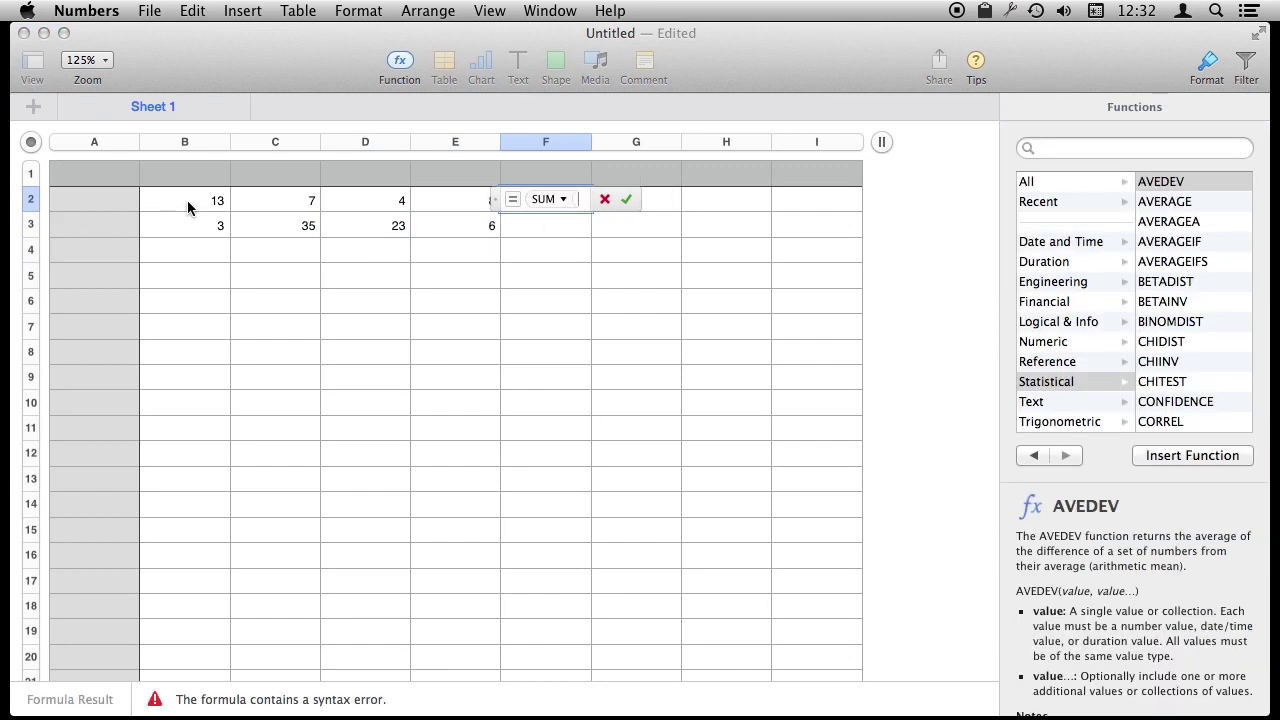
Finish F2's SUM over B2:E2 so it shows 32, then review the formula.
left_click_drag(188, 207, 447, 204)
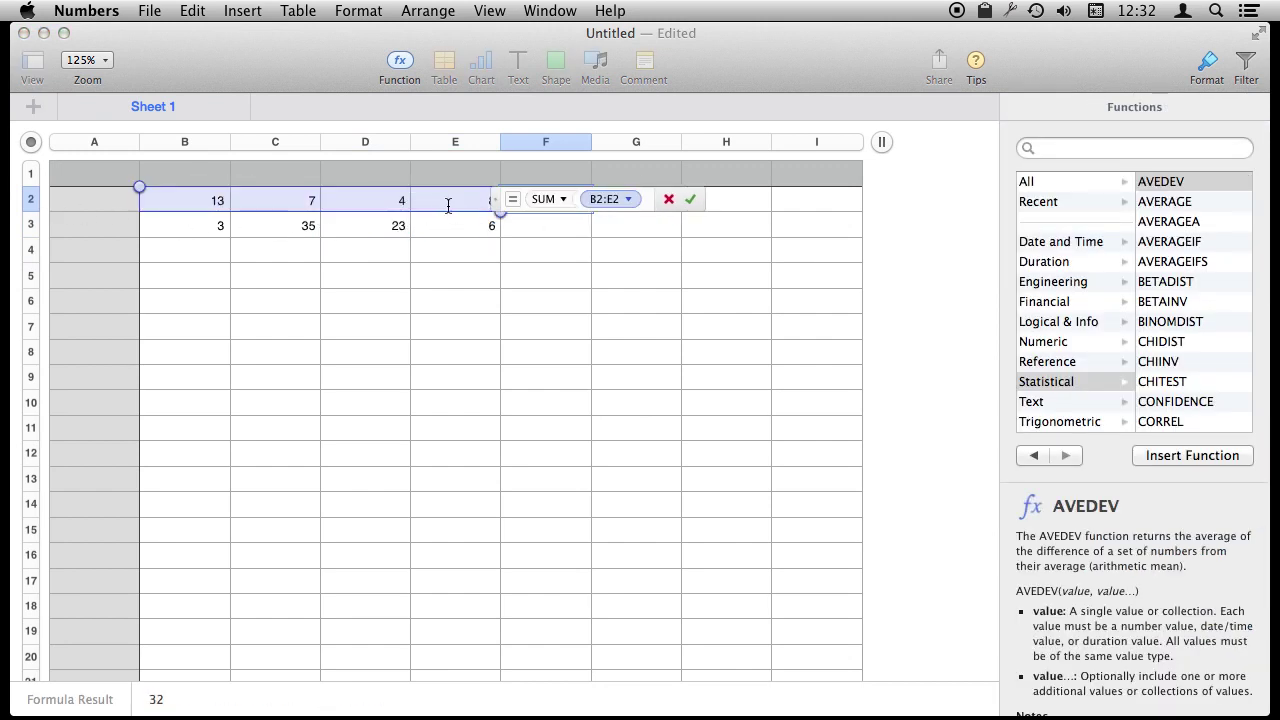
key("Return")
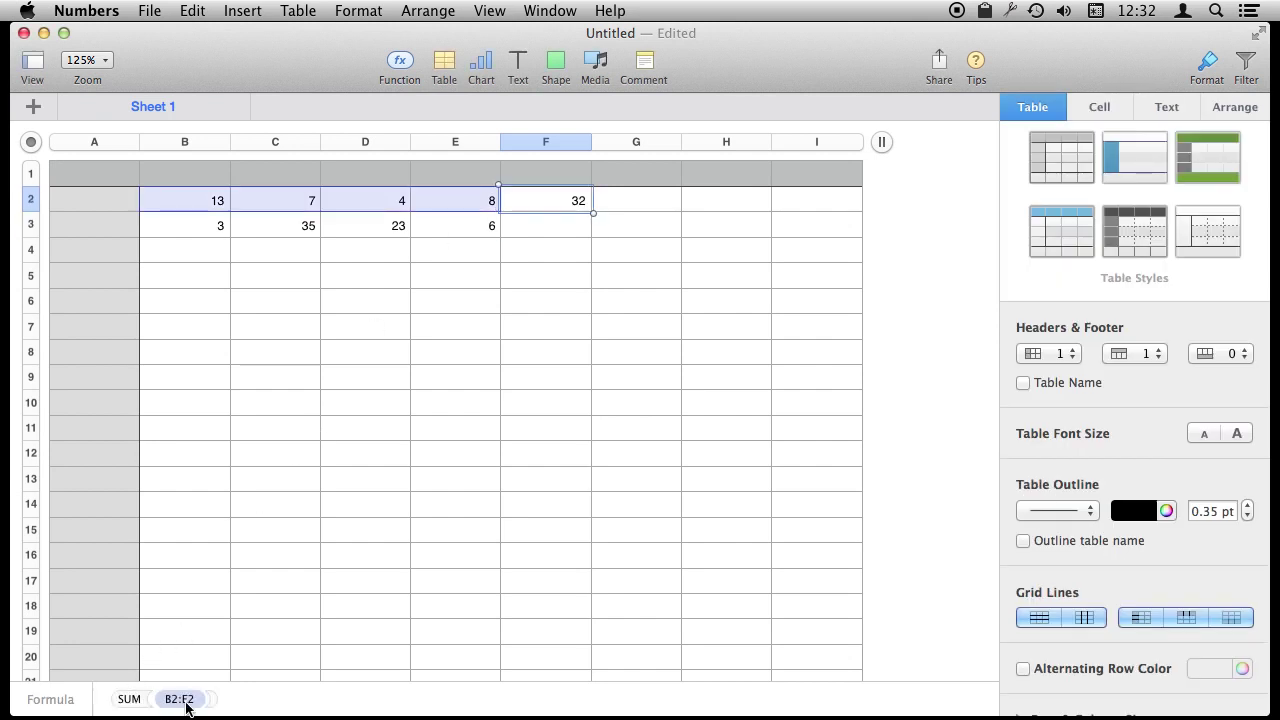
double_click(575, 200)
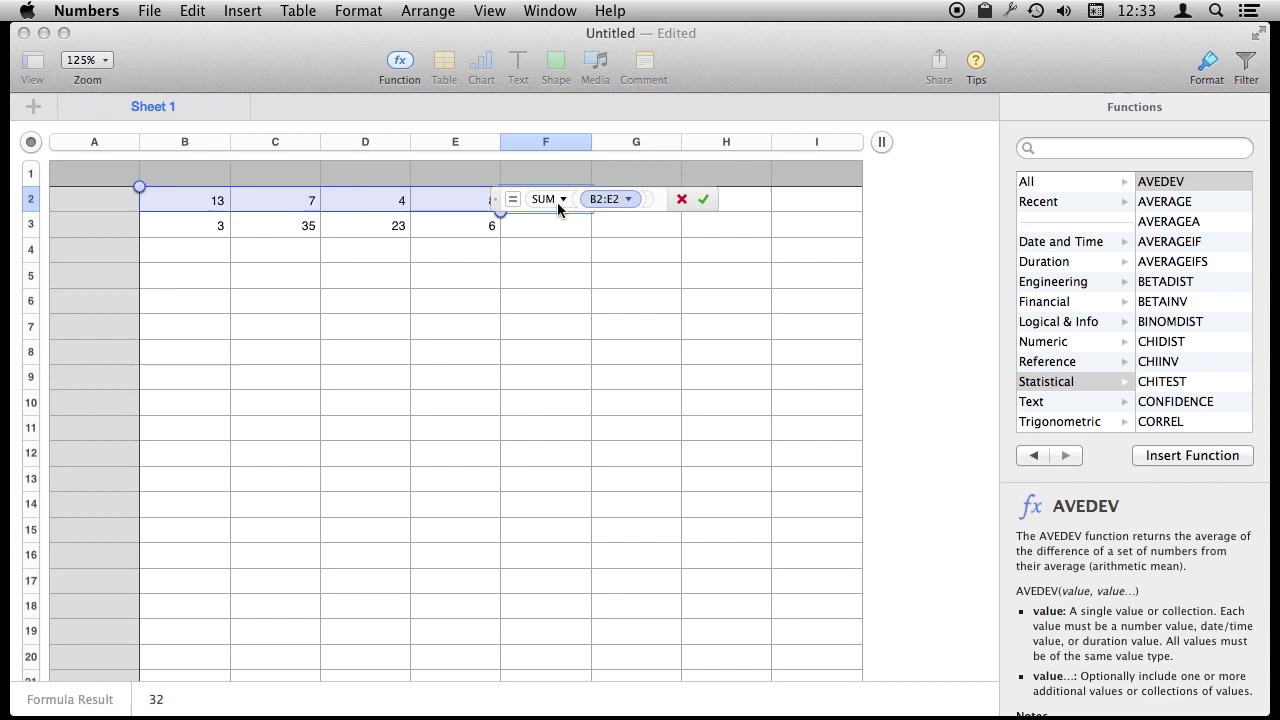
key("Return")
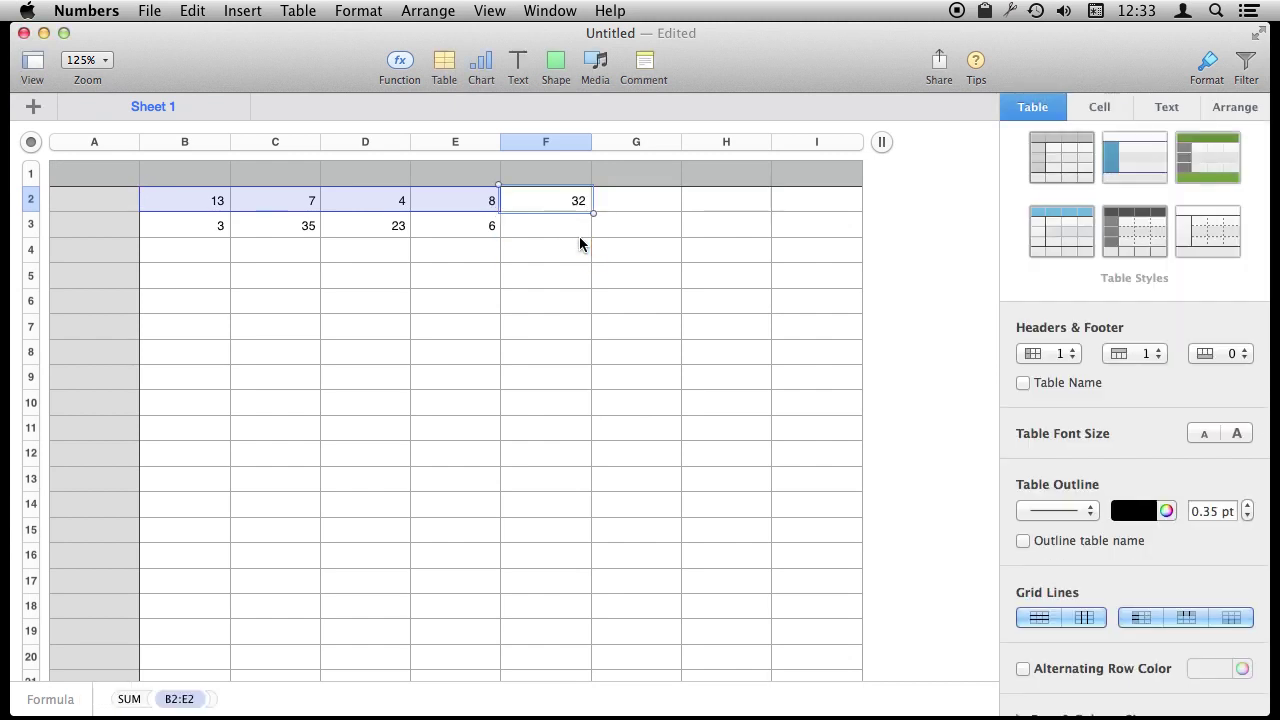
double_click(575, 200)
key("Return")
Paste the SUM formula into F3 to total row 3 as 67, comparing it with F2.
left_click(544, 229)
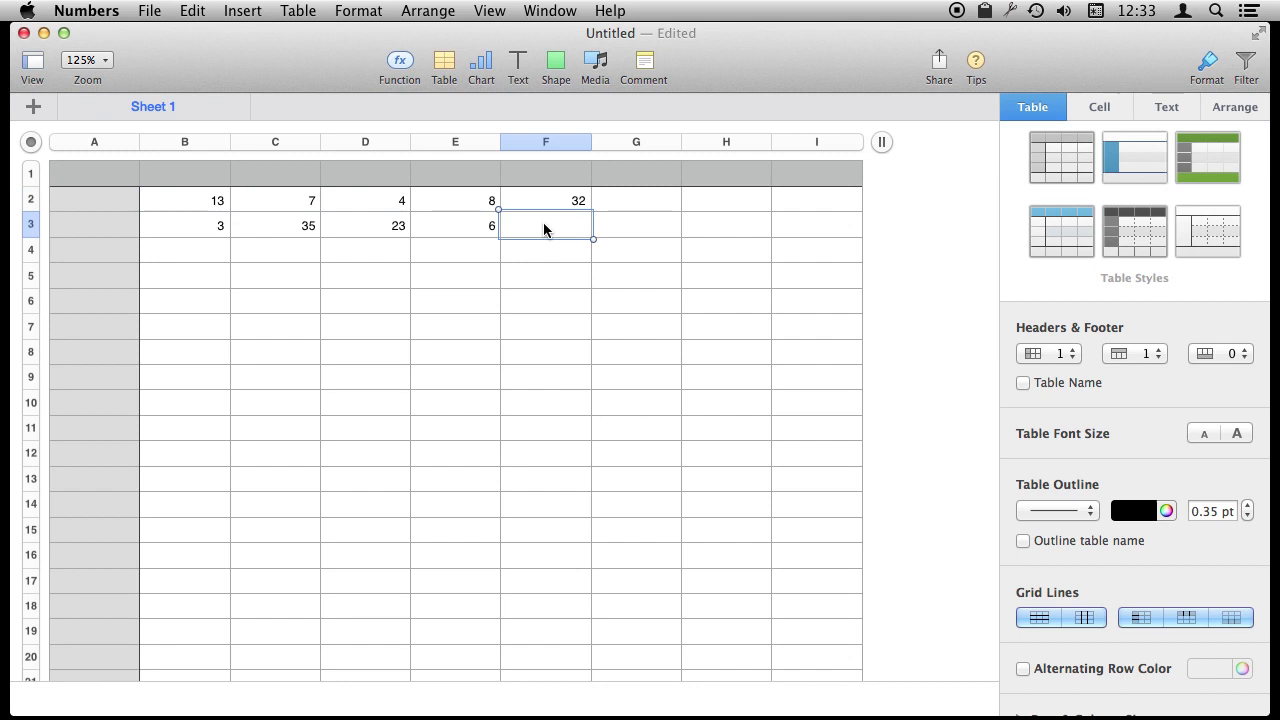
key("super+v")
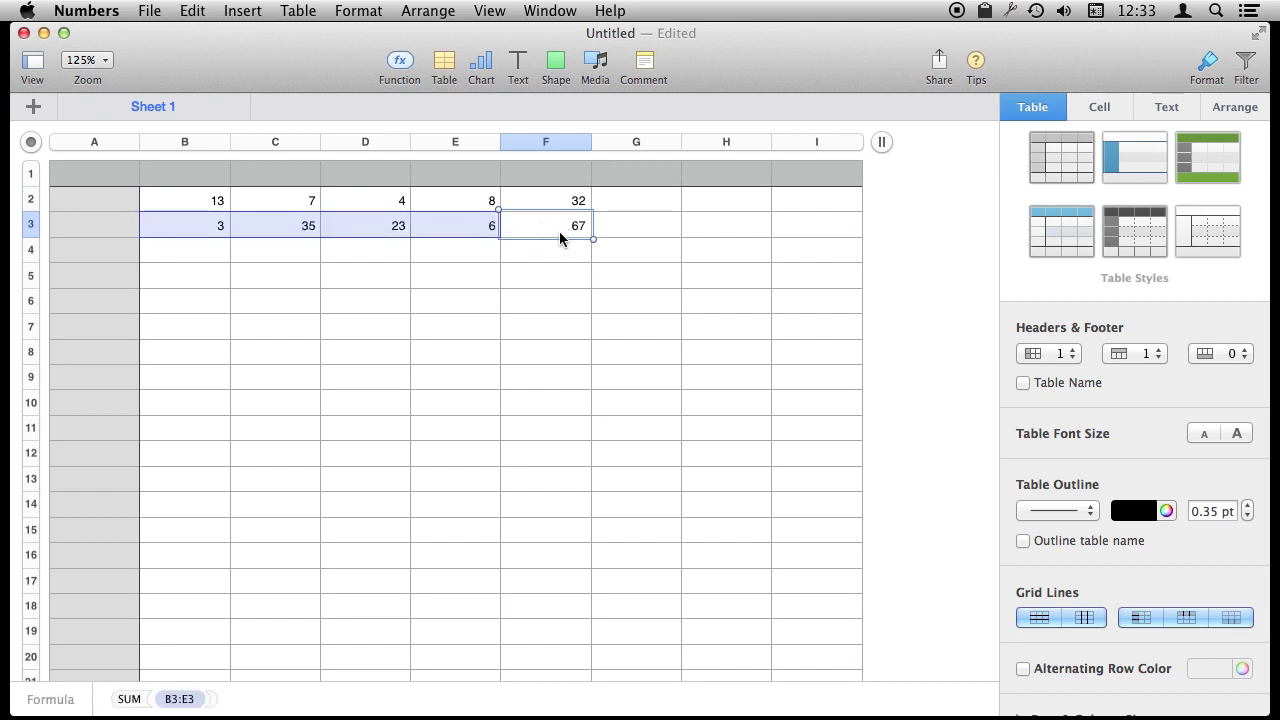
mouse_move(549, 231)
left_click(569, 201)
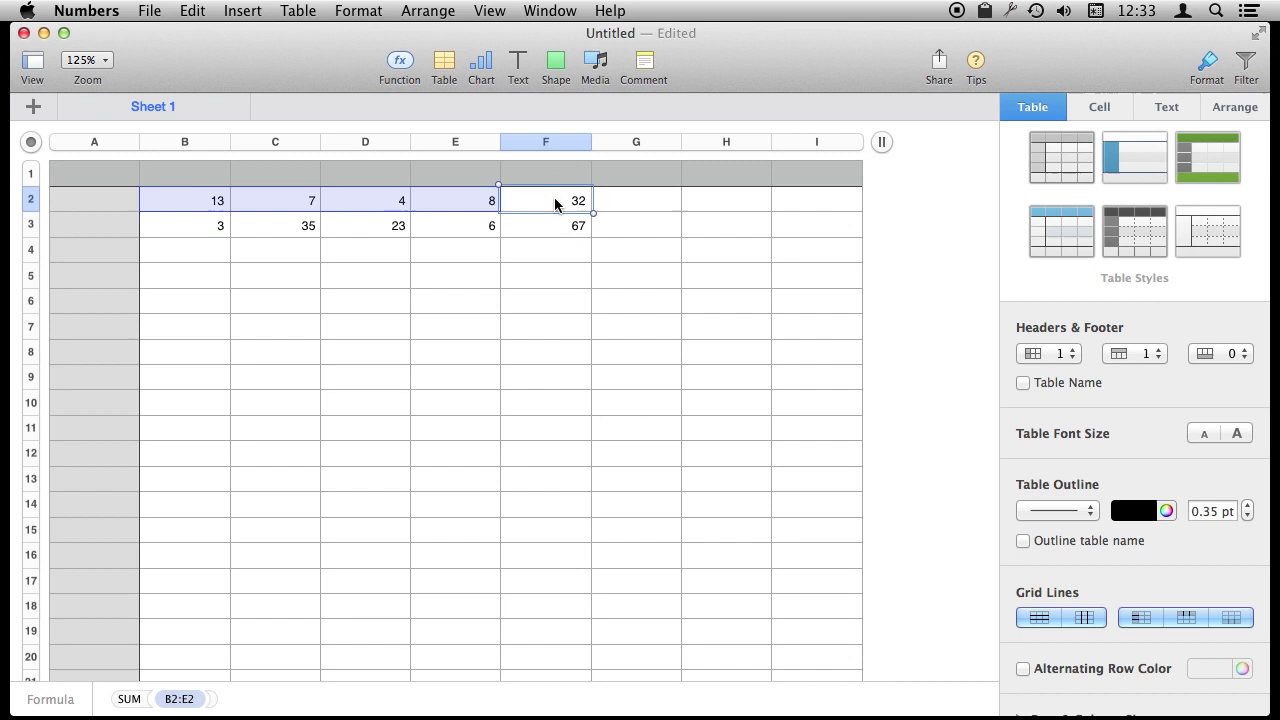
left_click(552, 228)
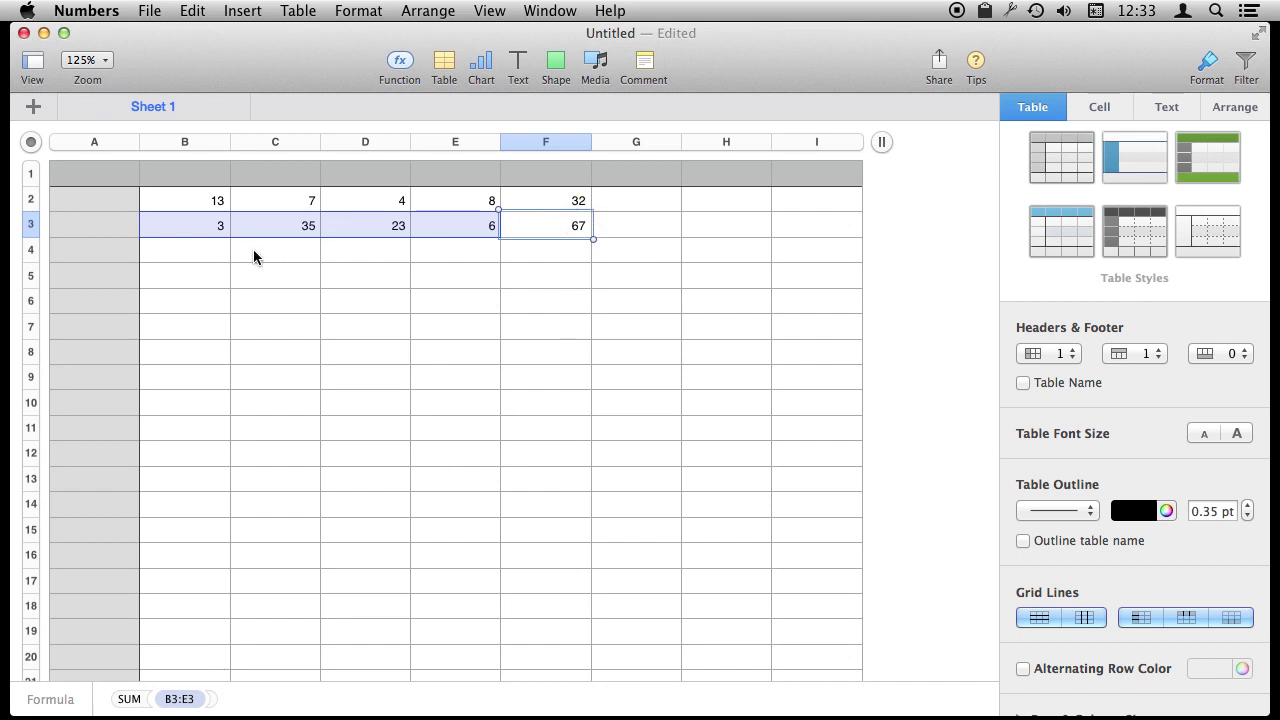
Enter 45, 3, 235, 32 and 35256 down column E from E4.
left_click(539, 199)
left_click(445, 251)
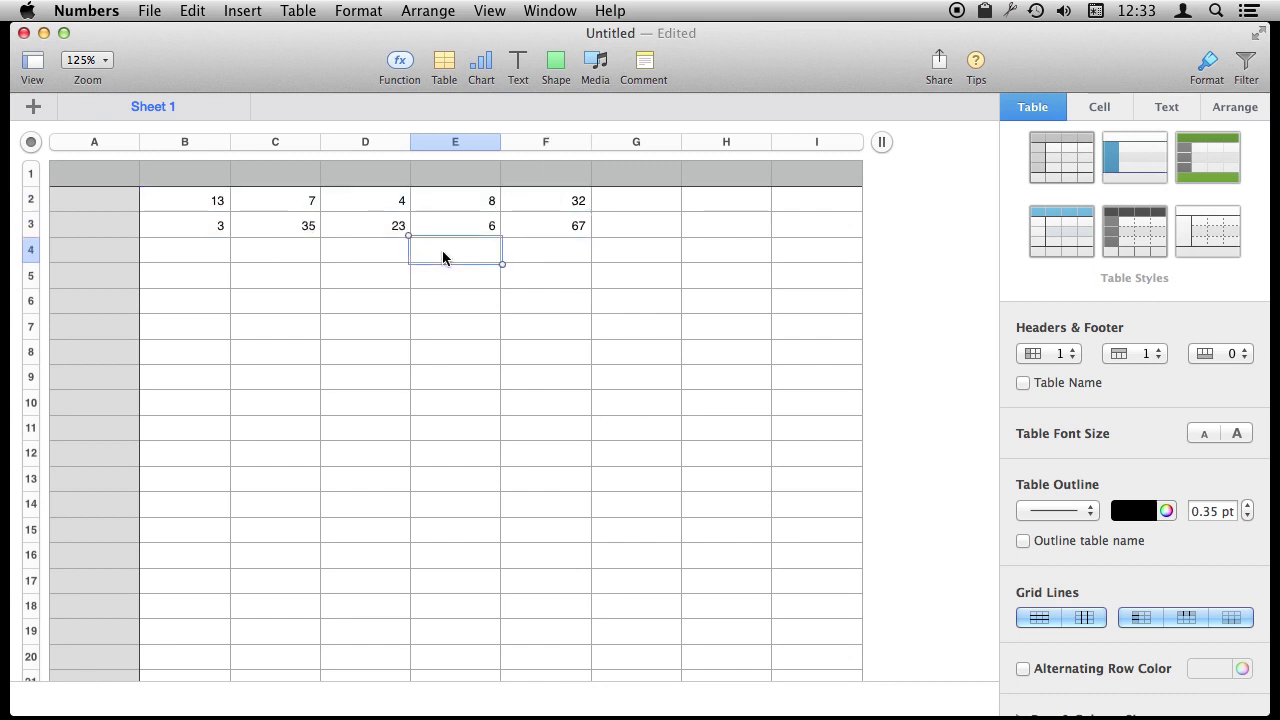
type("45")
key("Return")
type("3")
key("Return")
type("235")
key("Return")
type("32 35256")
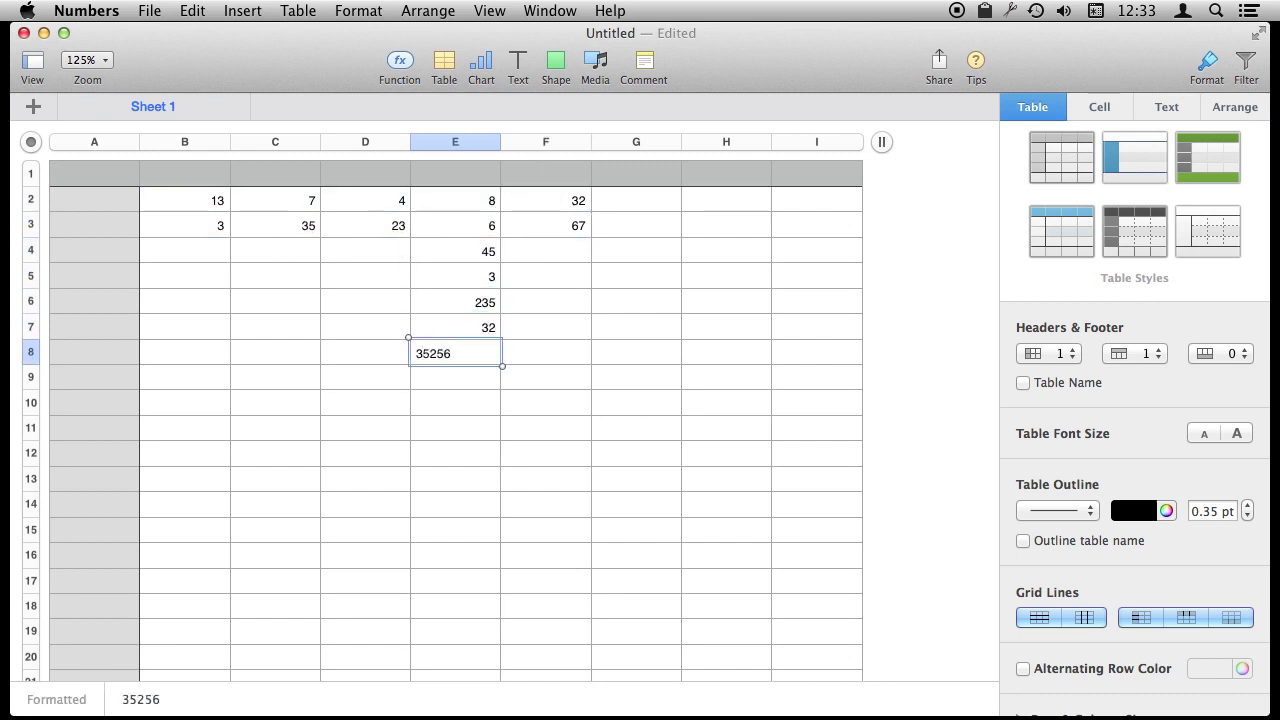
key("Return")
Paste the row SUM formula into cells F4 through F8.
left_click_drag(579, 202, 563, 222)
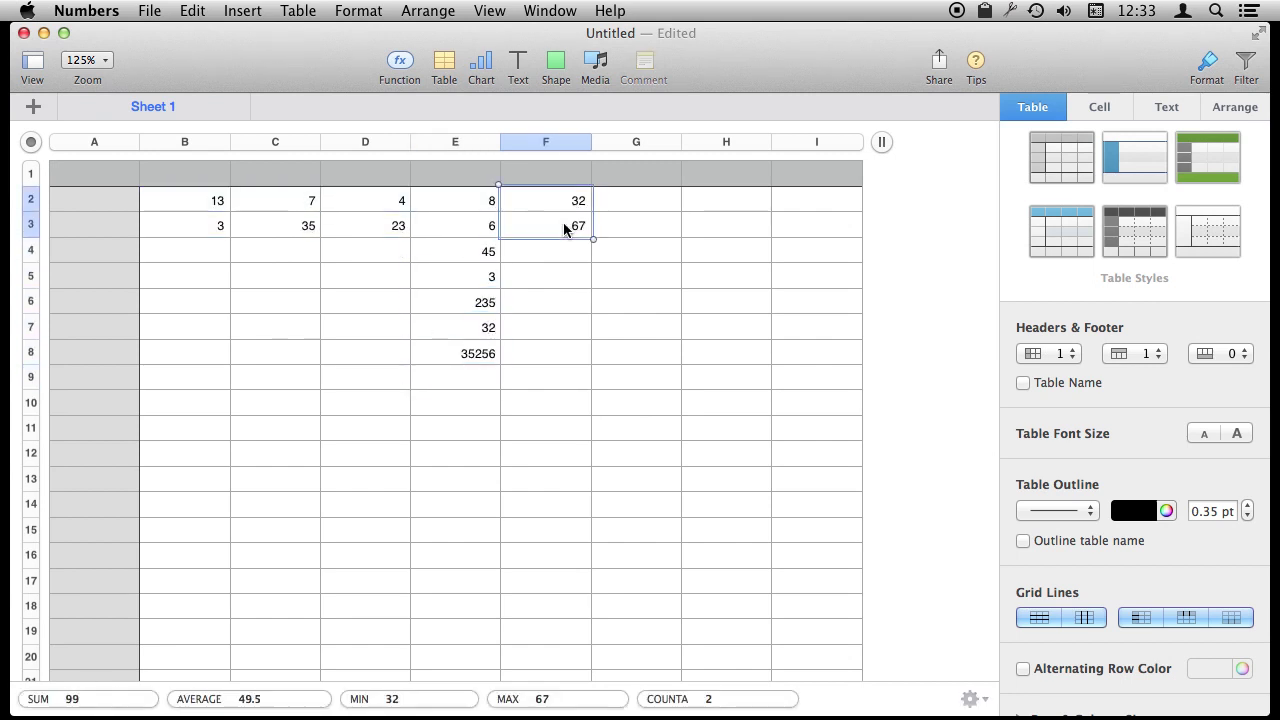
left_click(642, 254)
double_click(565, 201)
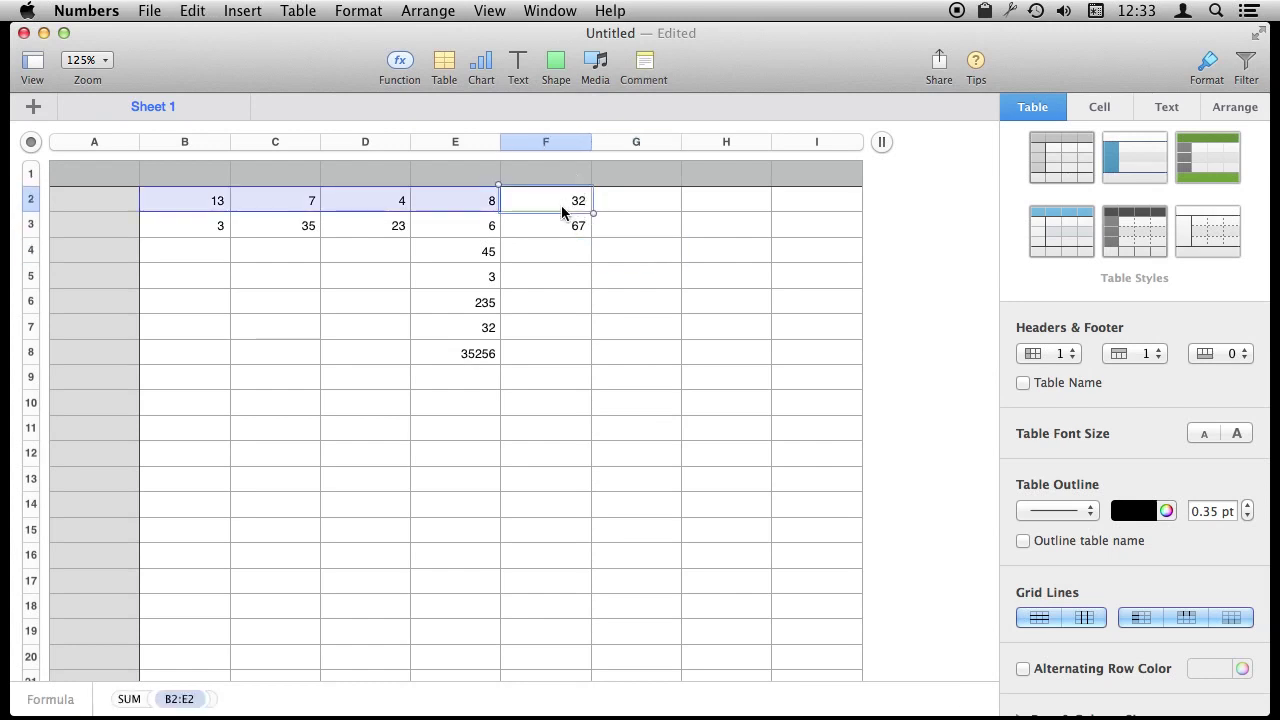
left_click(549, 250)
left_click_drag(591, 262, 580, 366)
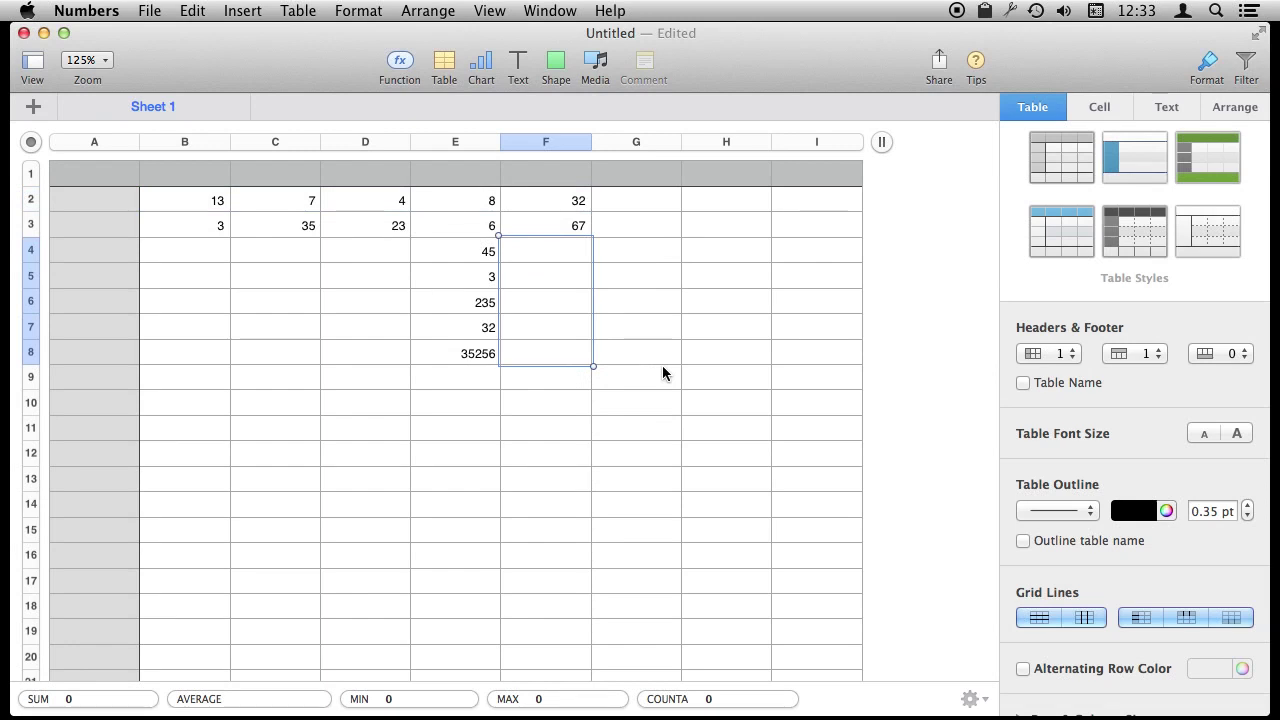
key("super+v")
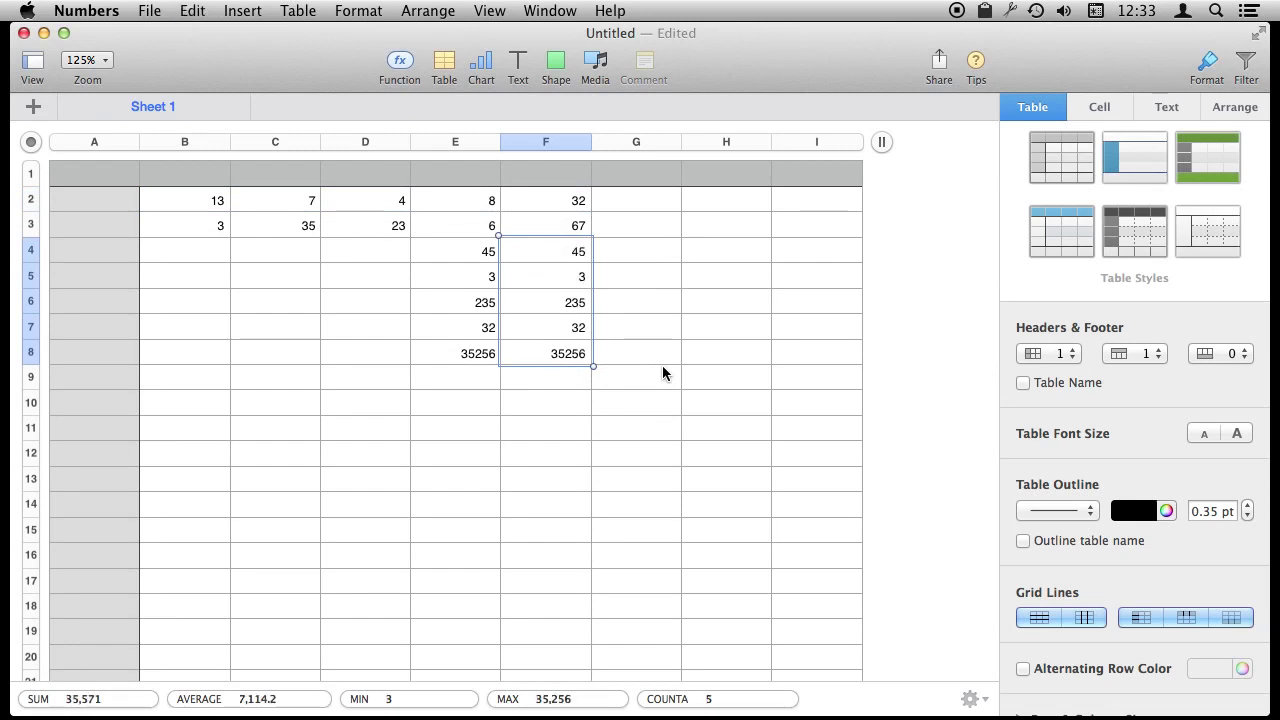
Check the SUM formulas in F3 through F8 one by one.
left_click(571, 225)
key("Down")
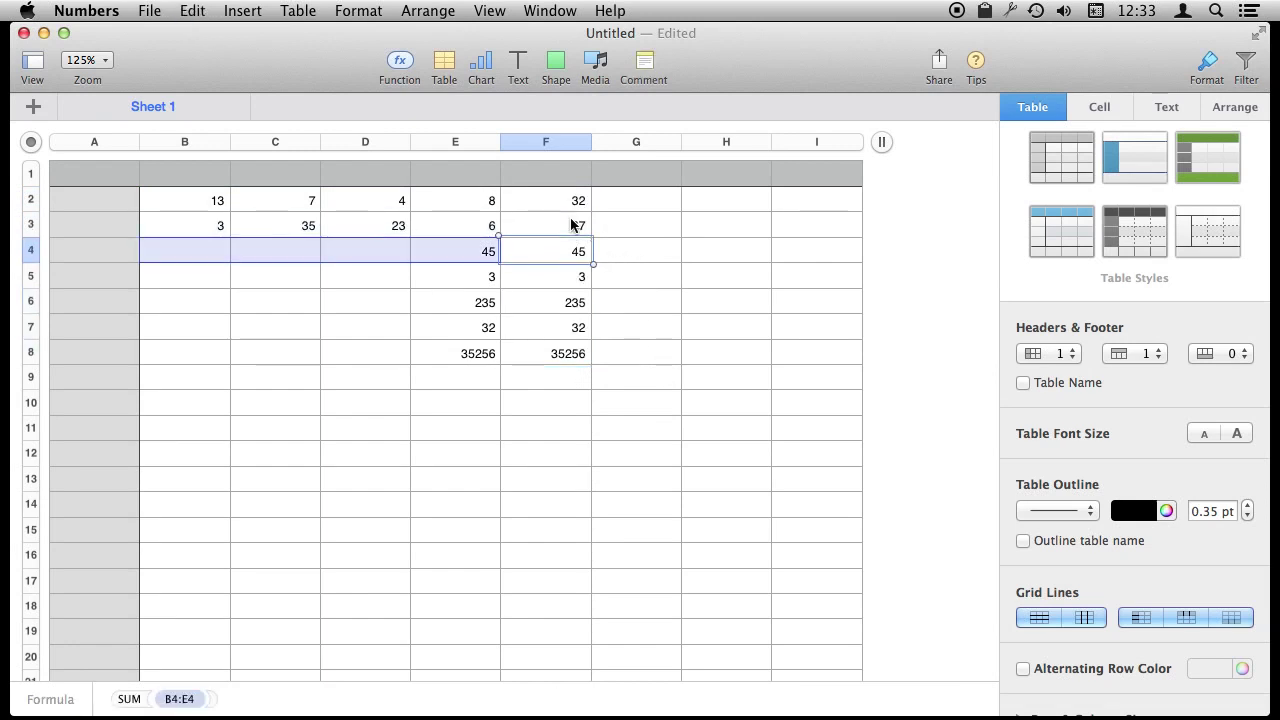
key("Down")
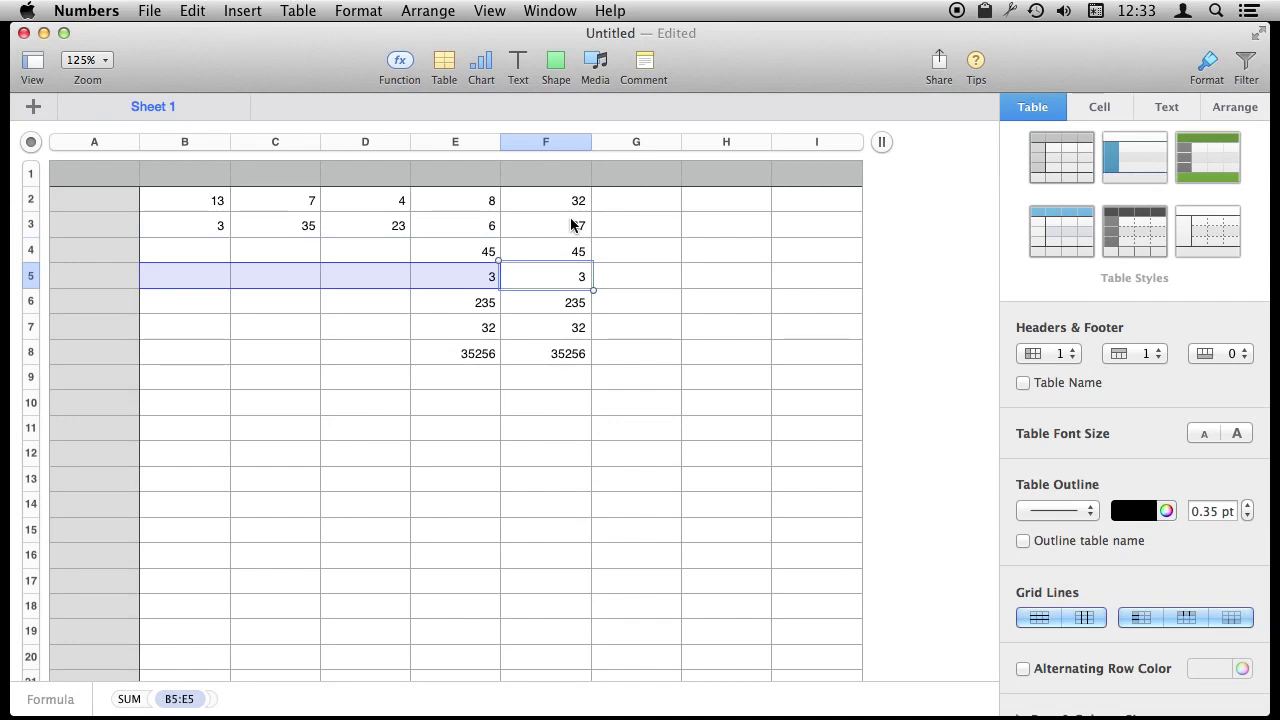
key("Down")
key("Down")
key("Down")
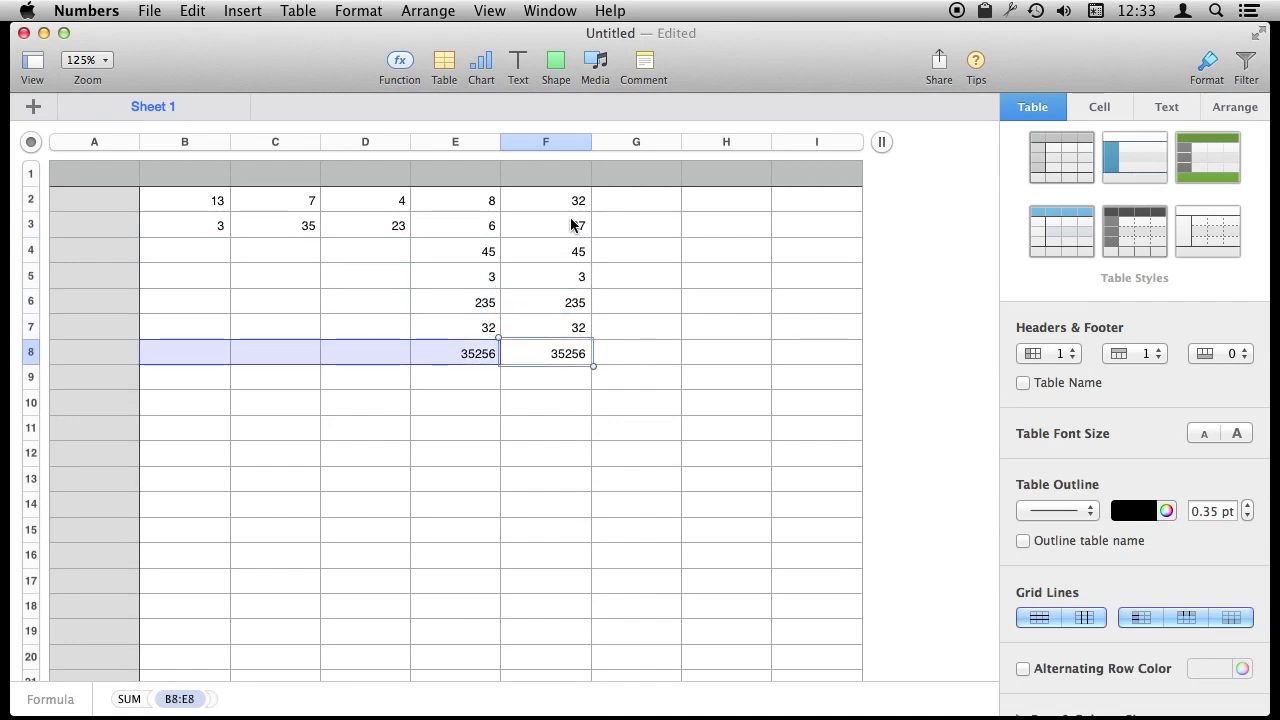